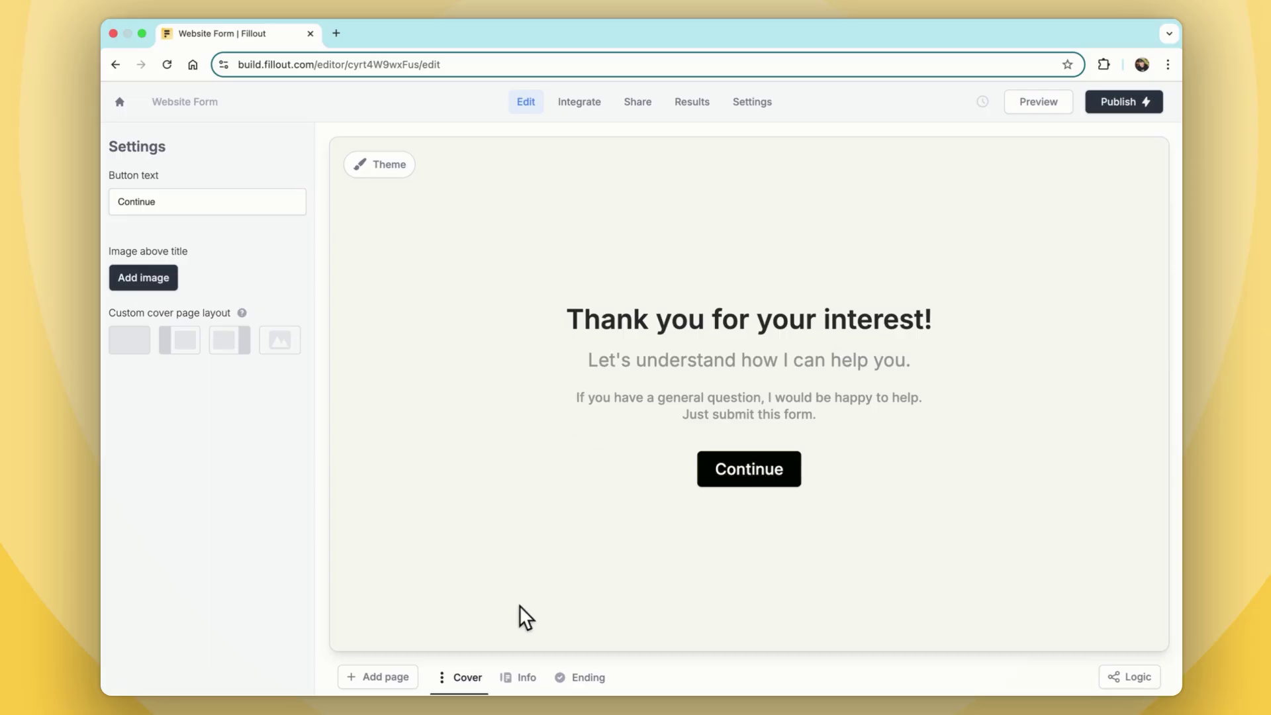
{"action": "left_click", "coordinate": [515, 681]}
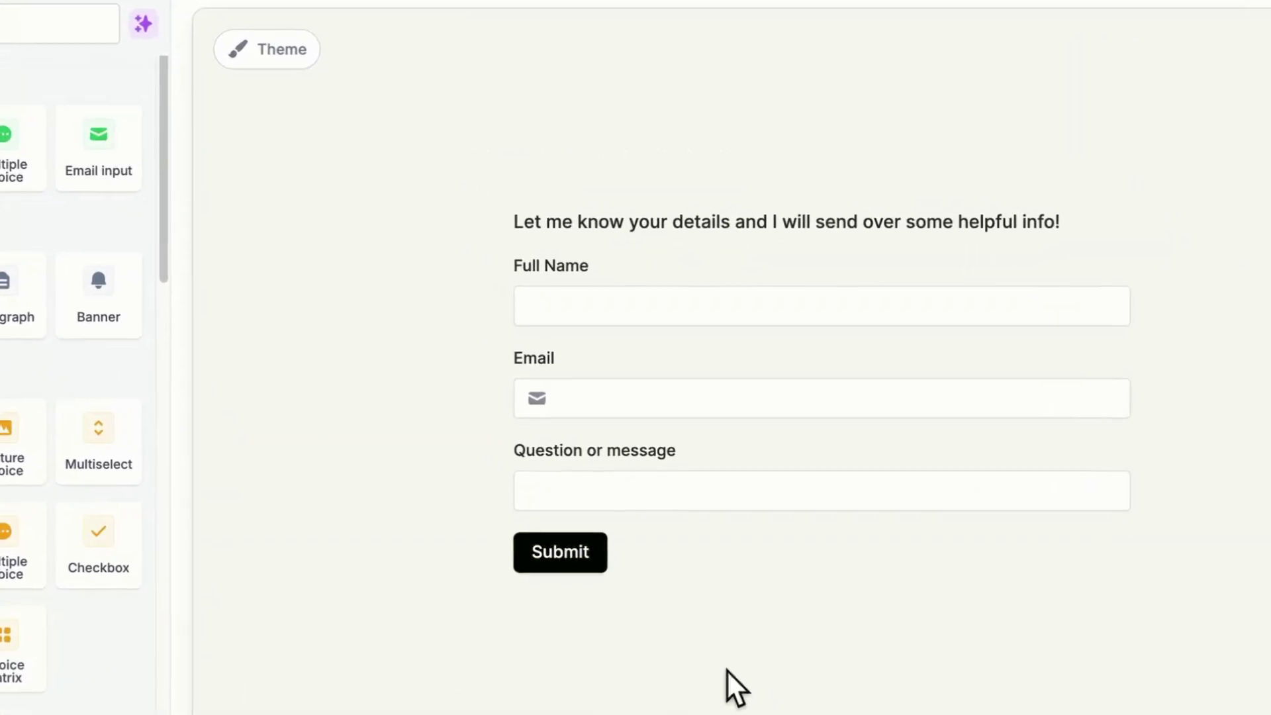
{"action": "left_click_drag", "start_coordinate": [49, 284], "coordinate": [580, 246]}
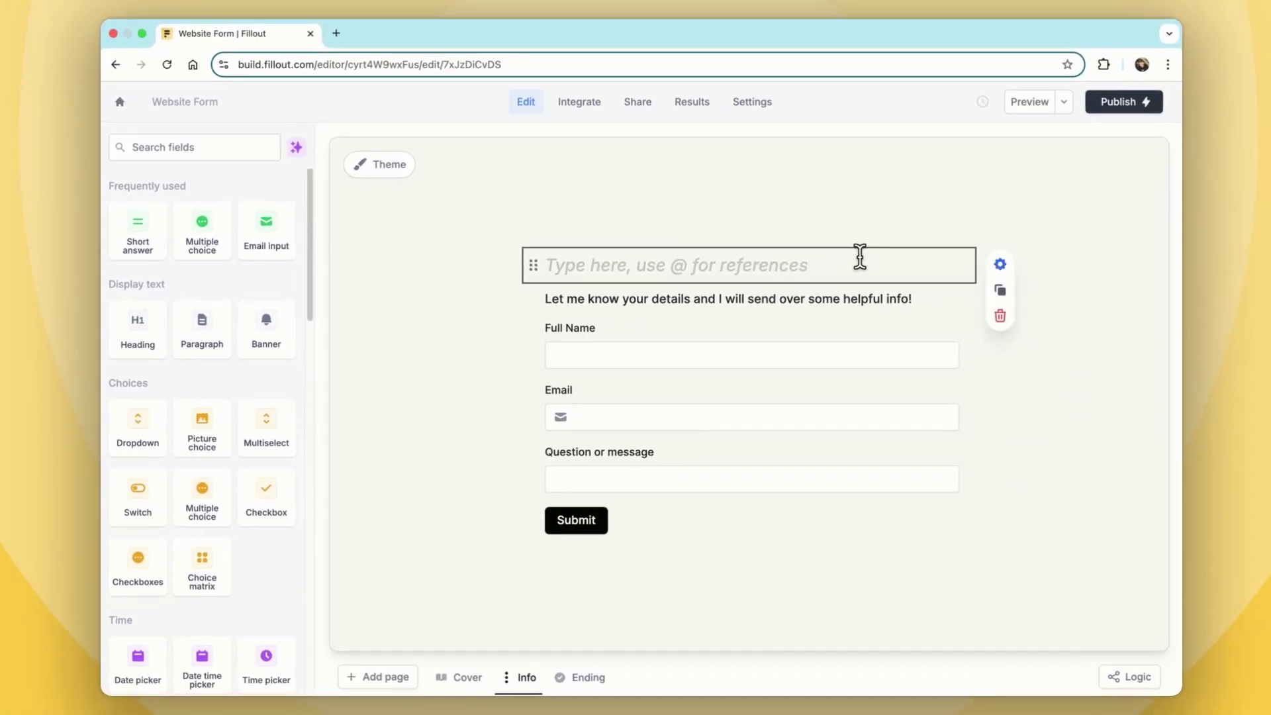
{"action": "type", "text": "Hi @"}
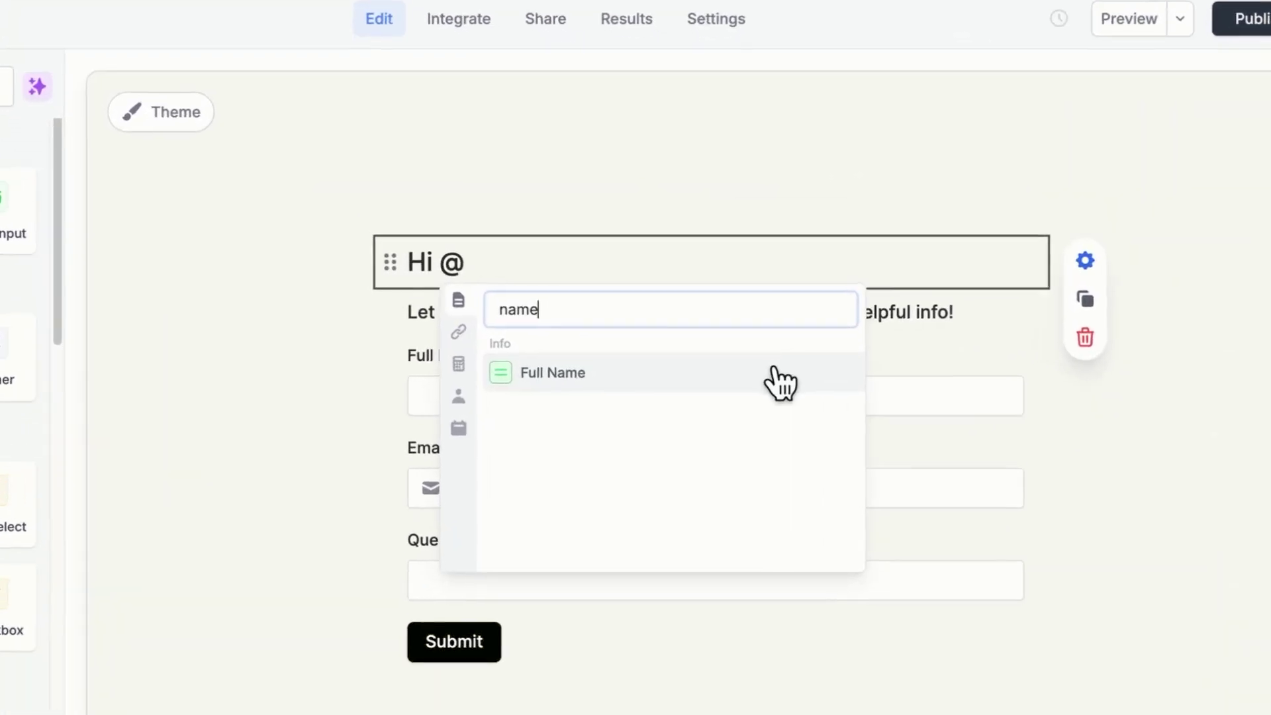
{"action": "left_click", "coordinate": [798, 344]}
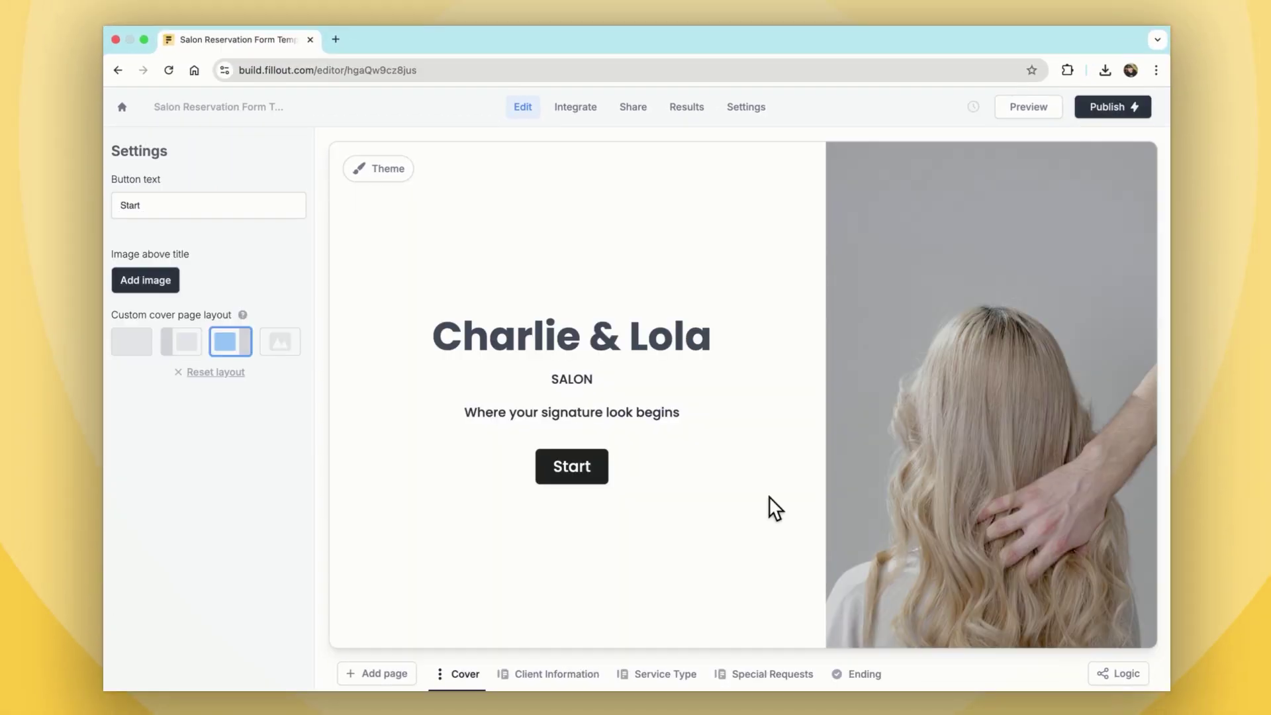
- Create a workflow from the 'Send email after delay' template in the form's integrations
{"action": "left_click", "coordinate": [560, 116]}
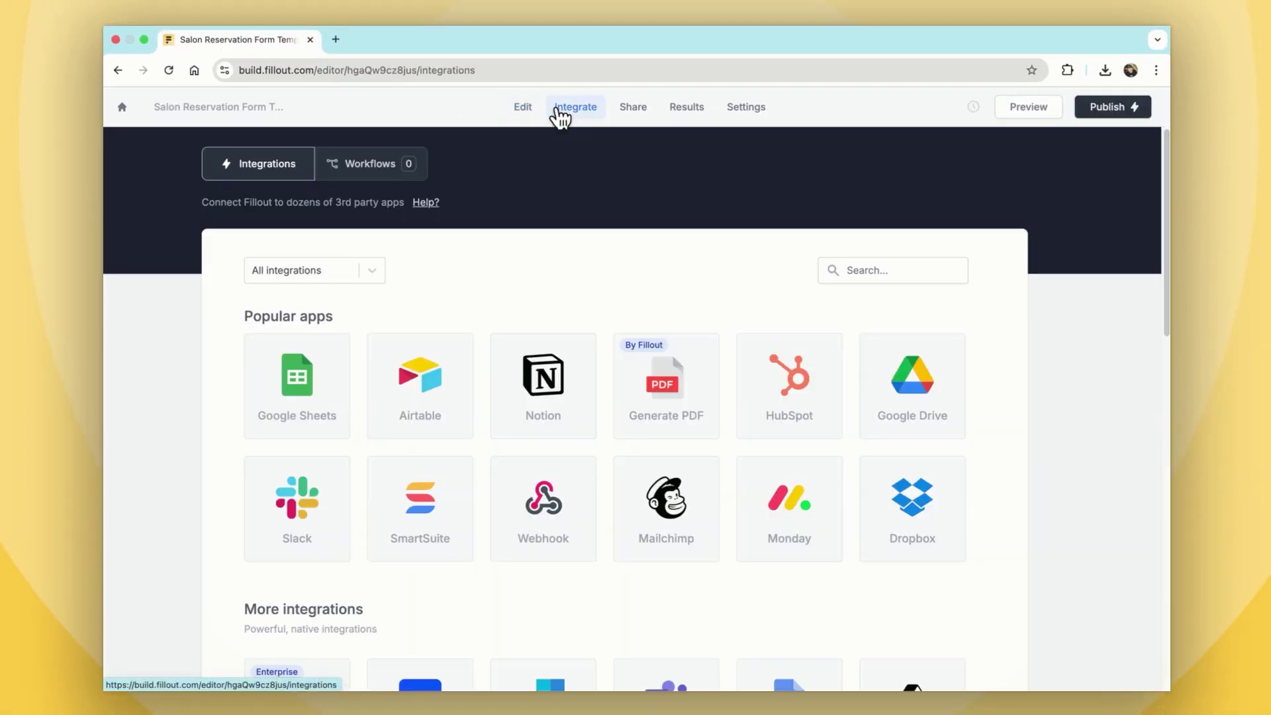
{"action": "scroll", "coordinate": [567, 400], "scroll_direction": "down", "scroll_amount": 2}
{"action": "scroll", "coordinate": [570, 400], "scroll_direction": "up", "scroll_amount": 2}
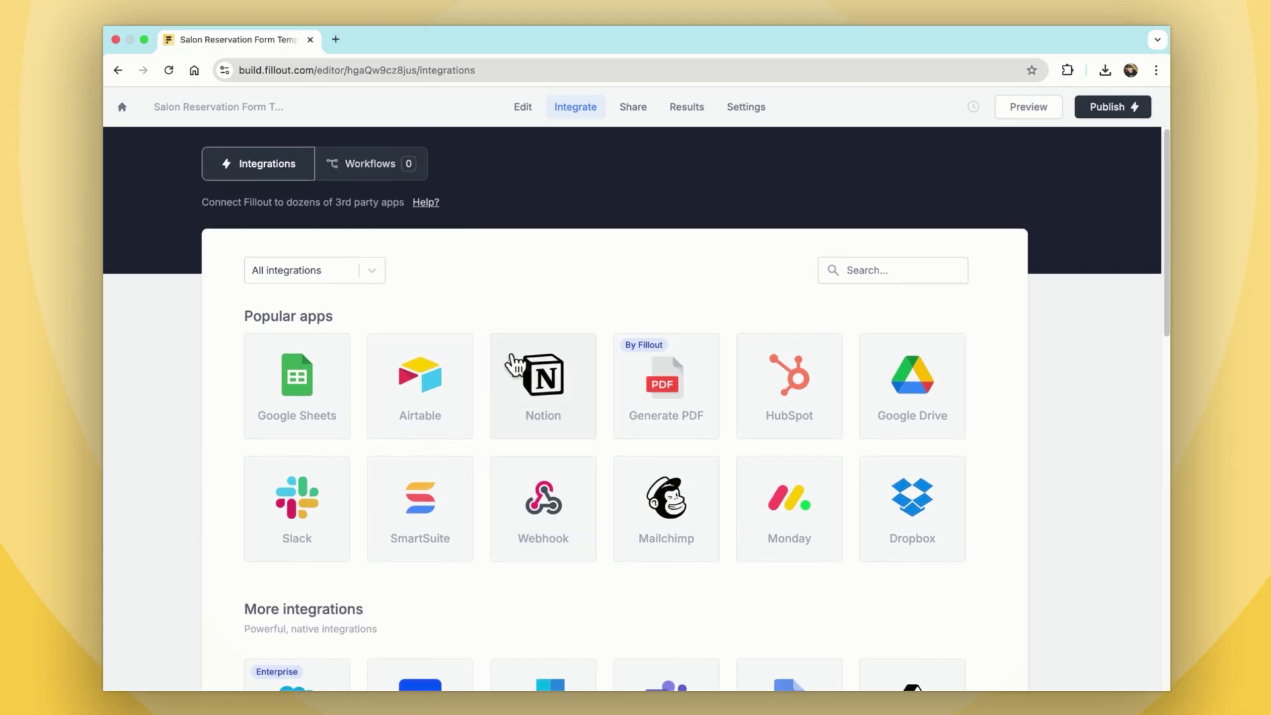
{"action": "left_click", "coordinate": [377, 180]}
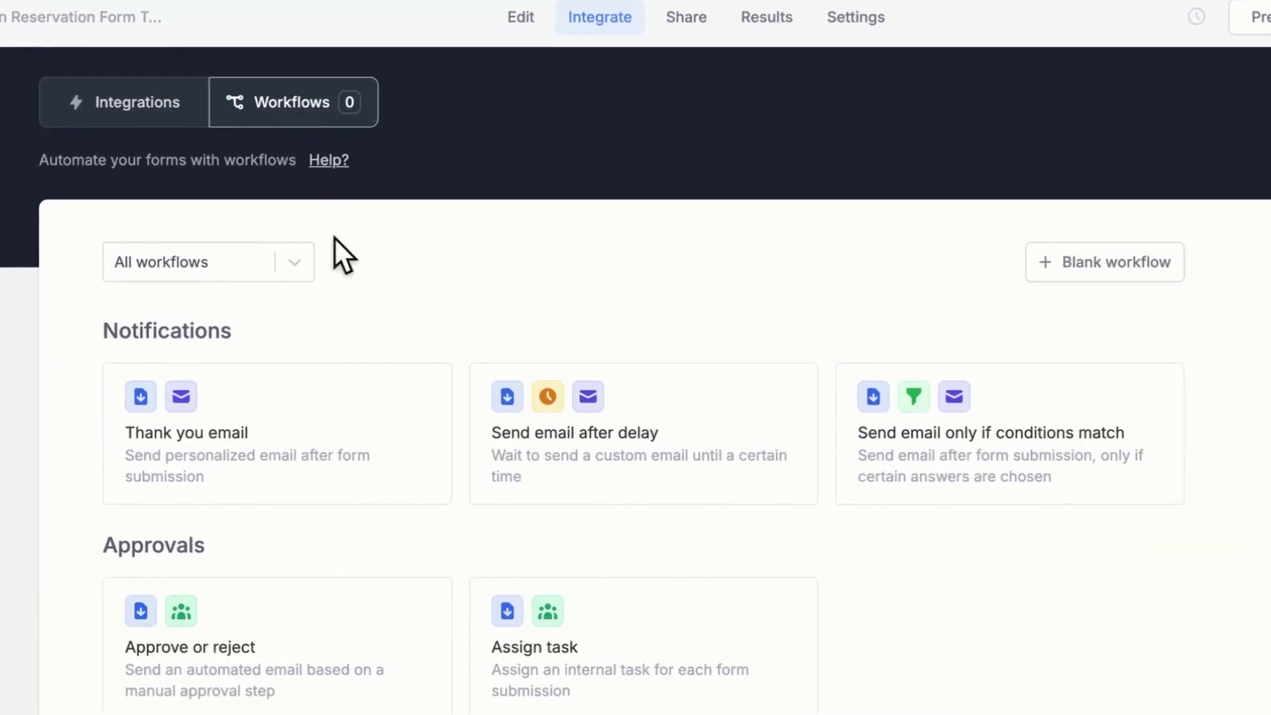
{"action": "left_click", "coordinate": [639, 480]}
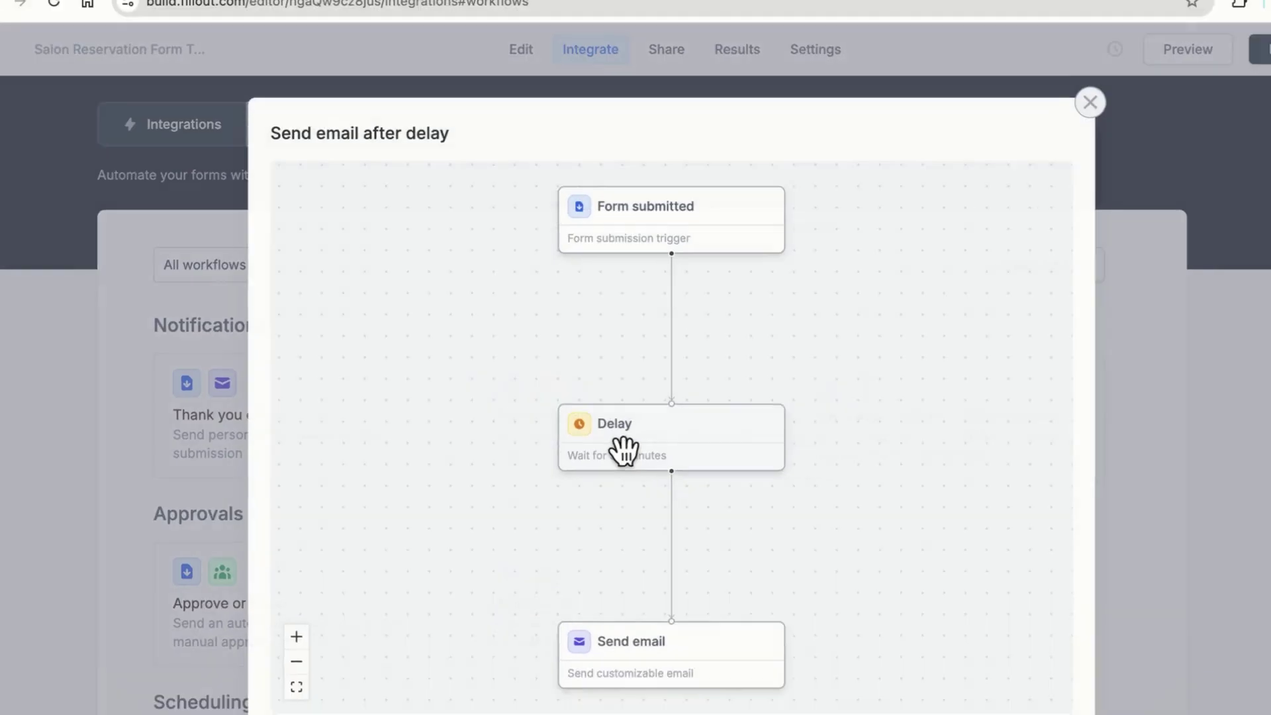
{"action": "left_click", "coordinate": [878, 648]}
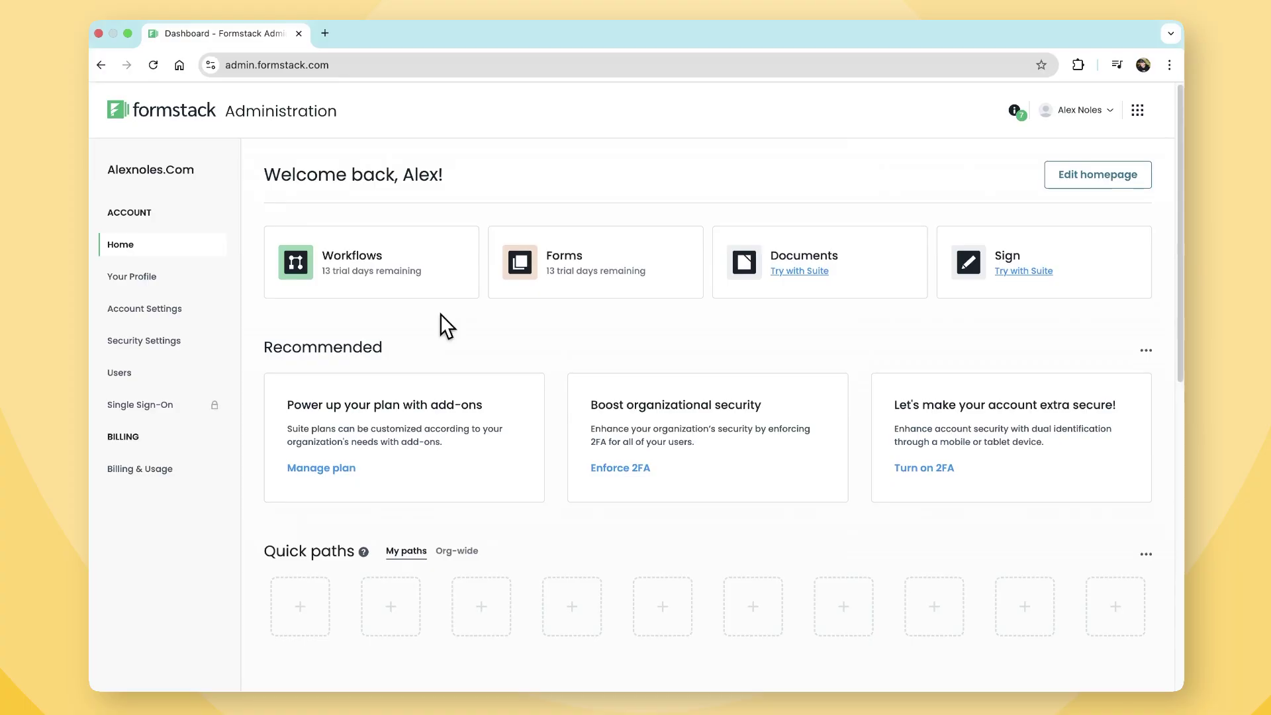
- Open the Workflows card on the Formstack Administration home page
{"action": "left_click", "coordinate": [408, 289]}
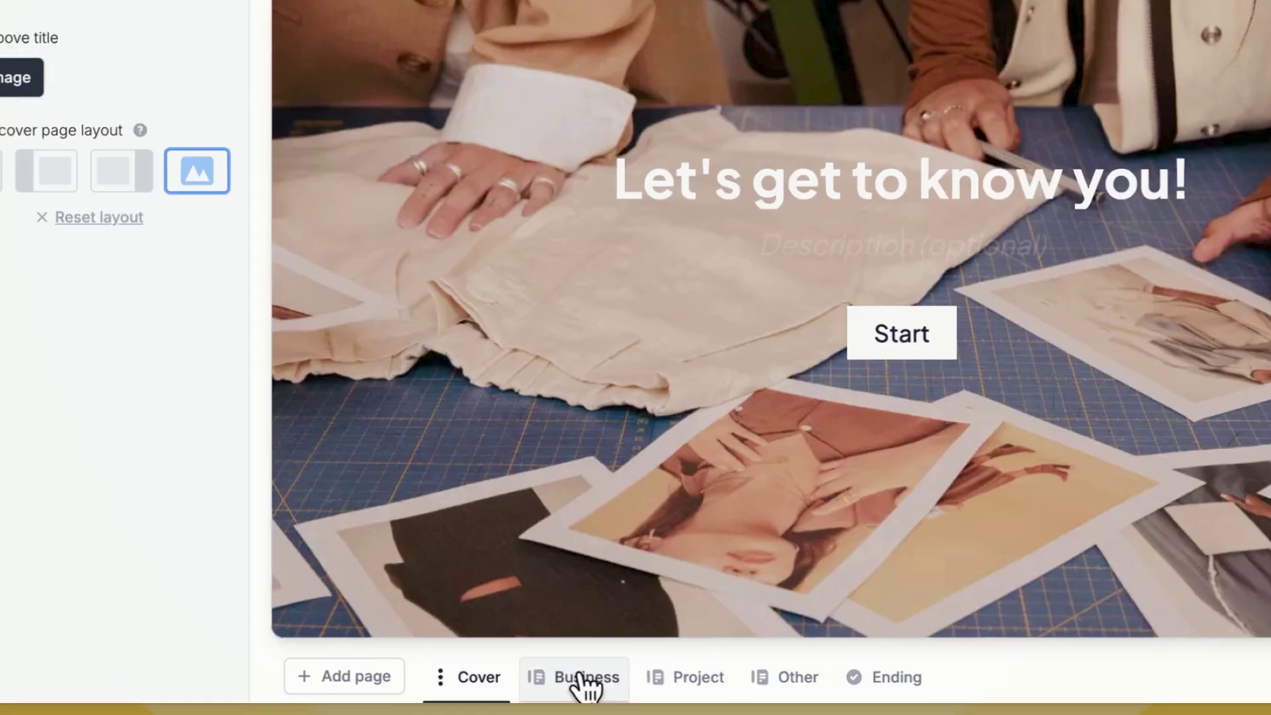
- Insert a short-answer question under Name on the Business page, labelled 'How did y…'
{"action": "left_click", "coordinate": [533, 679]}
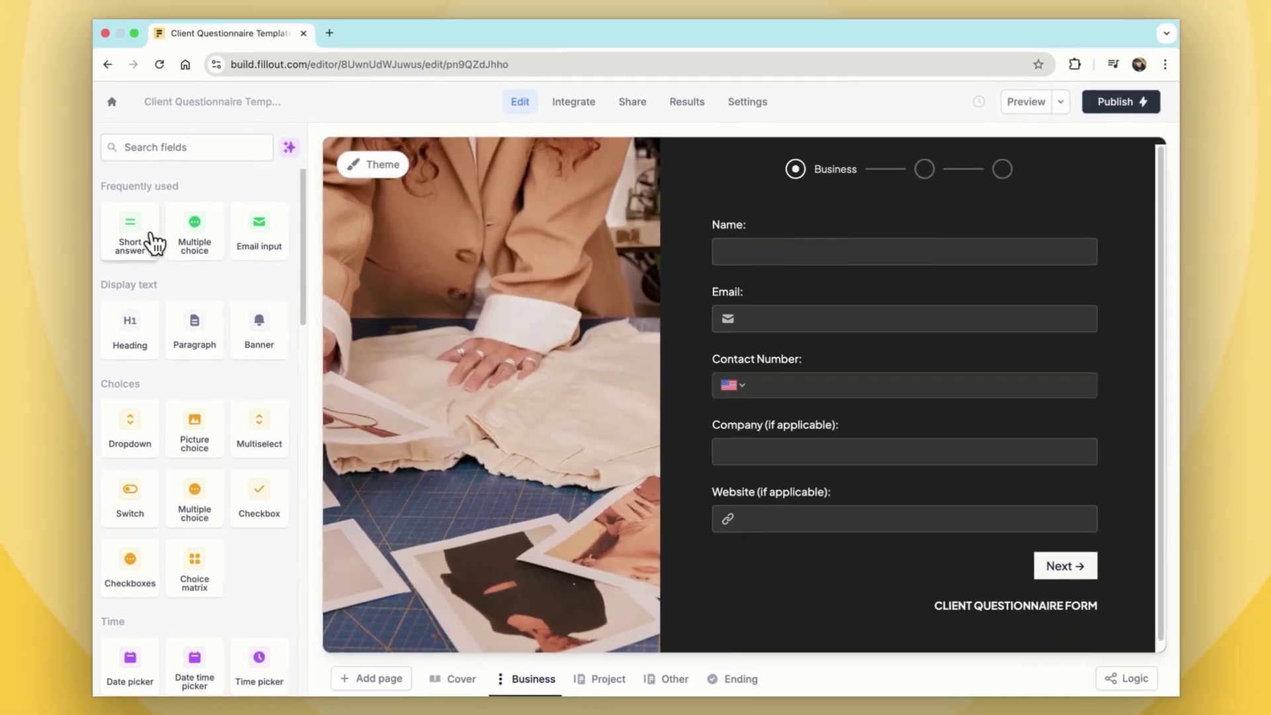
{"action": "left_click_drag", "start_coordinate": [128, 250], "coordinate": [748, 284]}
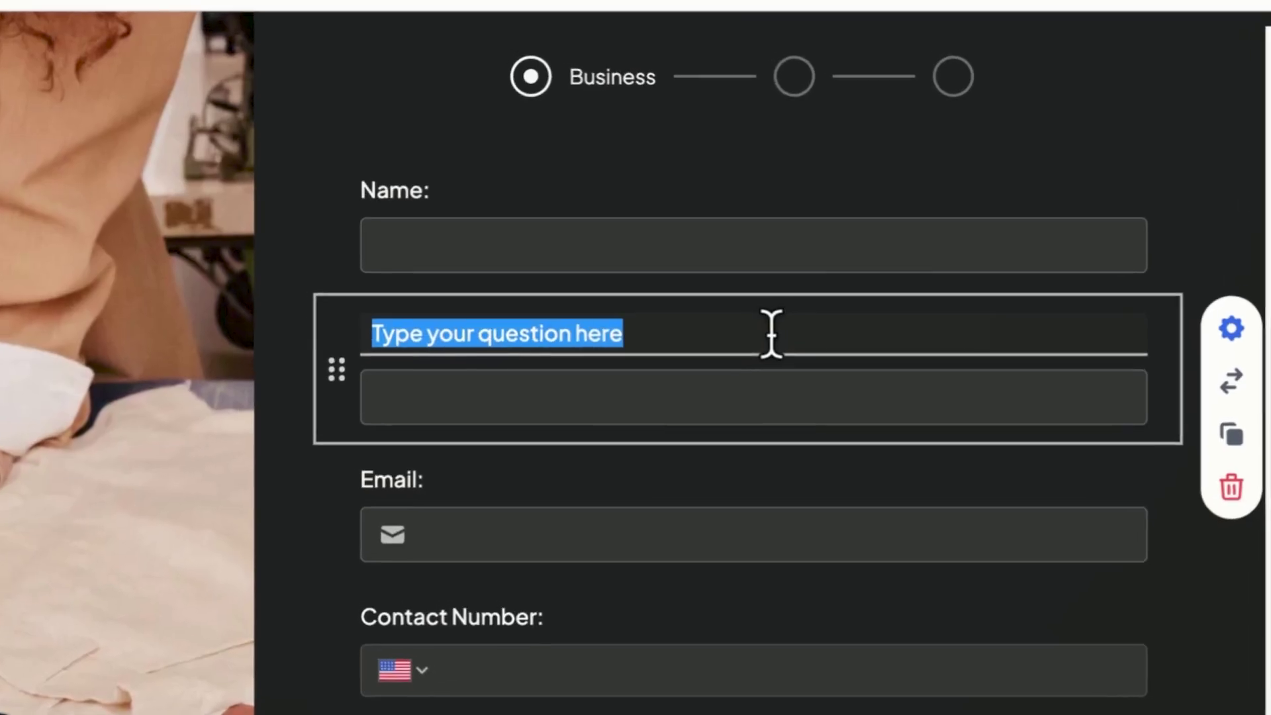
{"action": "type", "text": "How did y"}
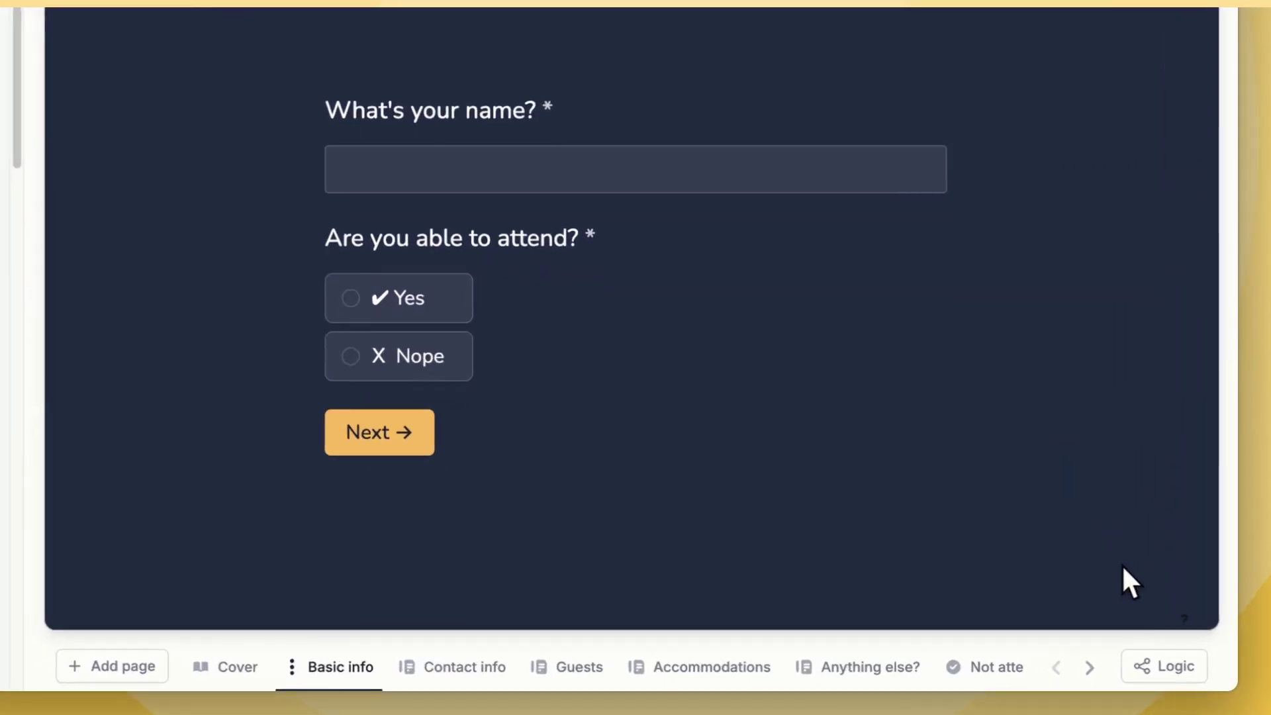
- Set the Scoring rule's condition to 'Are you able to attend?' equals Yes
{"action": "left_click", "coordinate": [1169, 666]}
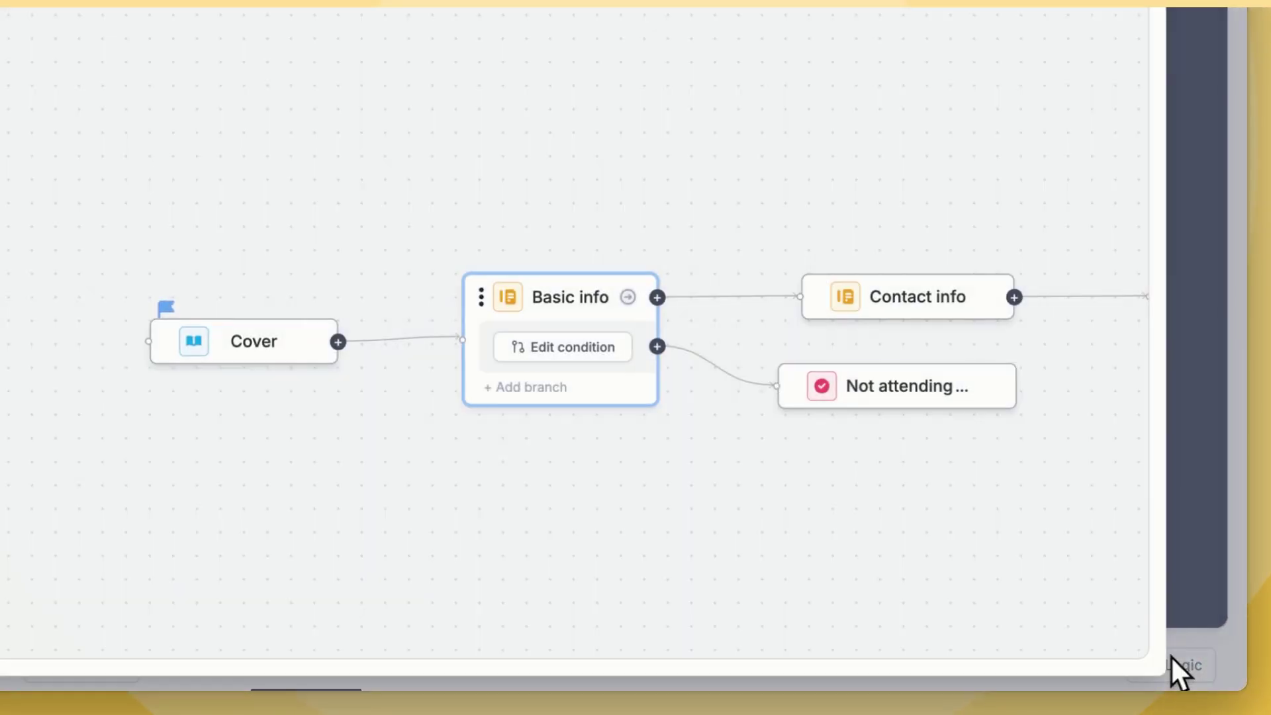
{"action": "left_click_drag", "start_coordinate": [999, 576], "coordinate": [668, 411]}
{"action": "left_click_drag", "start_coordinate": [765, 495], "coordinate": [733, 498]}
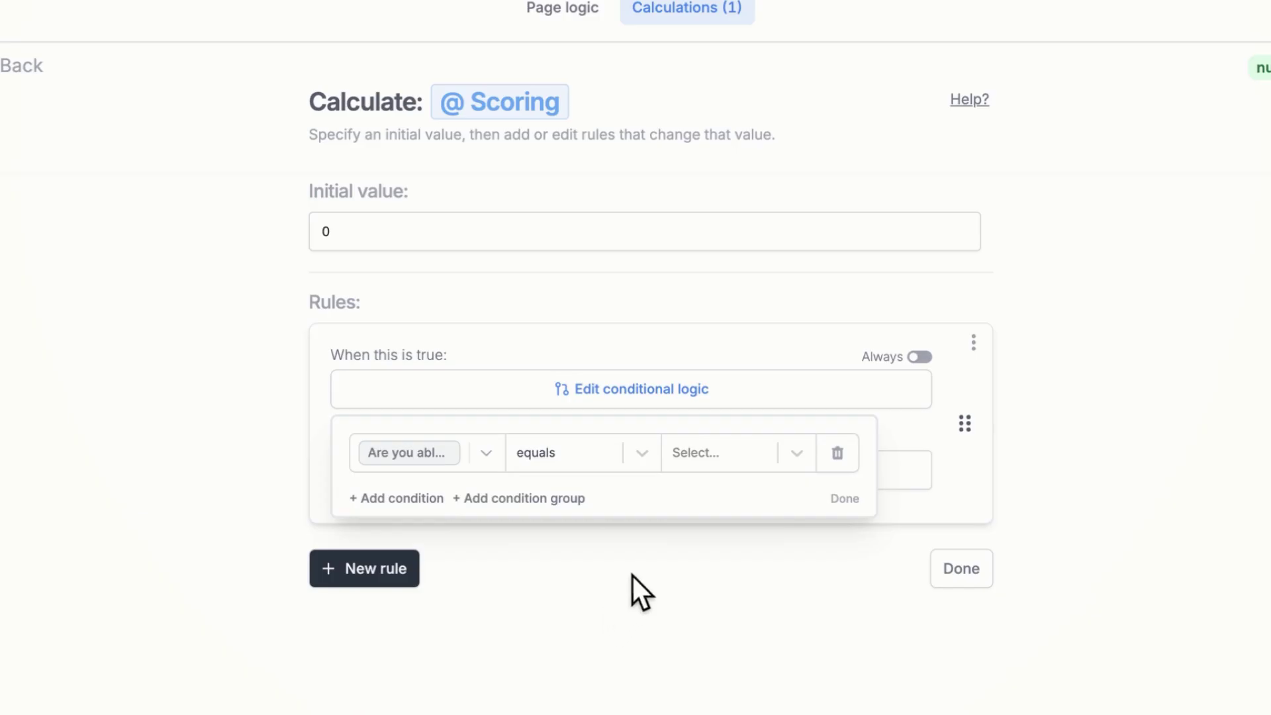
{"action": "left_click", "coordinate": [803, 454]}
{"action": "left_click", "coordinate": [736, 510]}
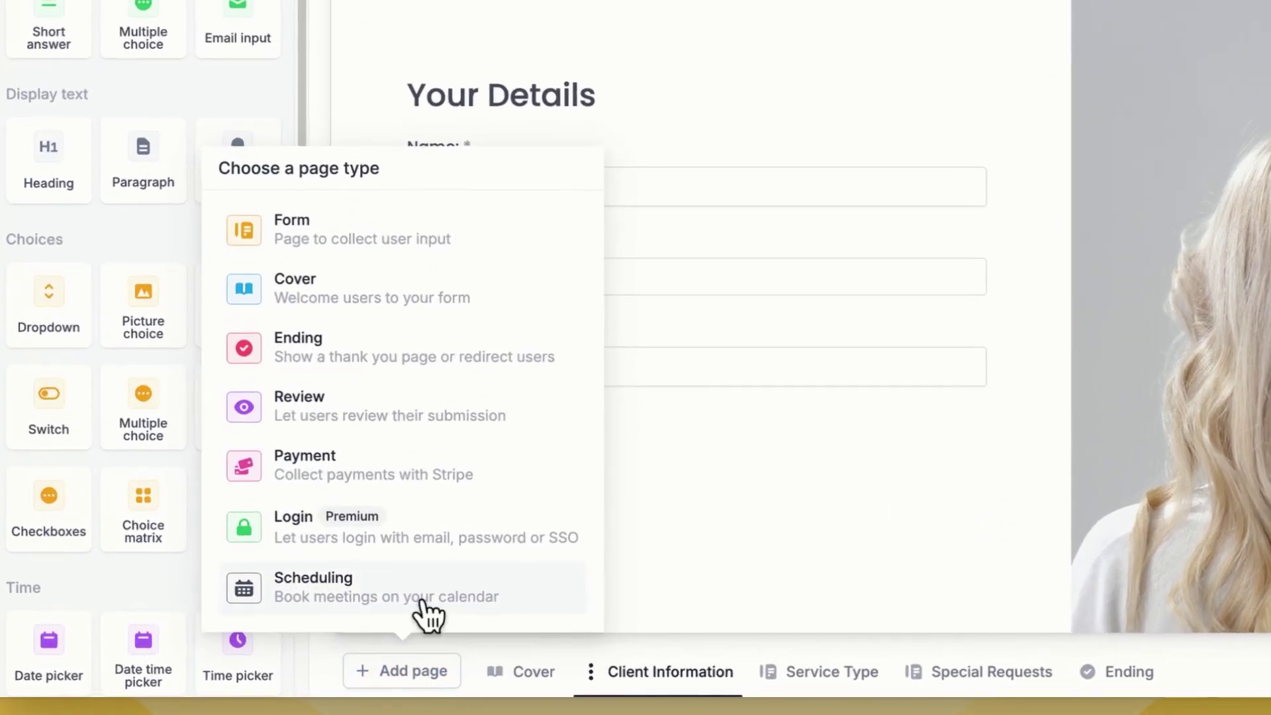
{"action": "left_click", "coordinate": [387, 620]}
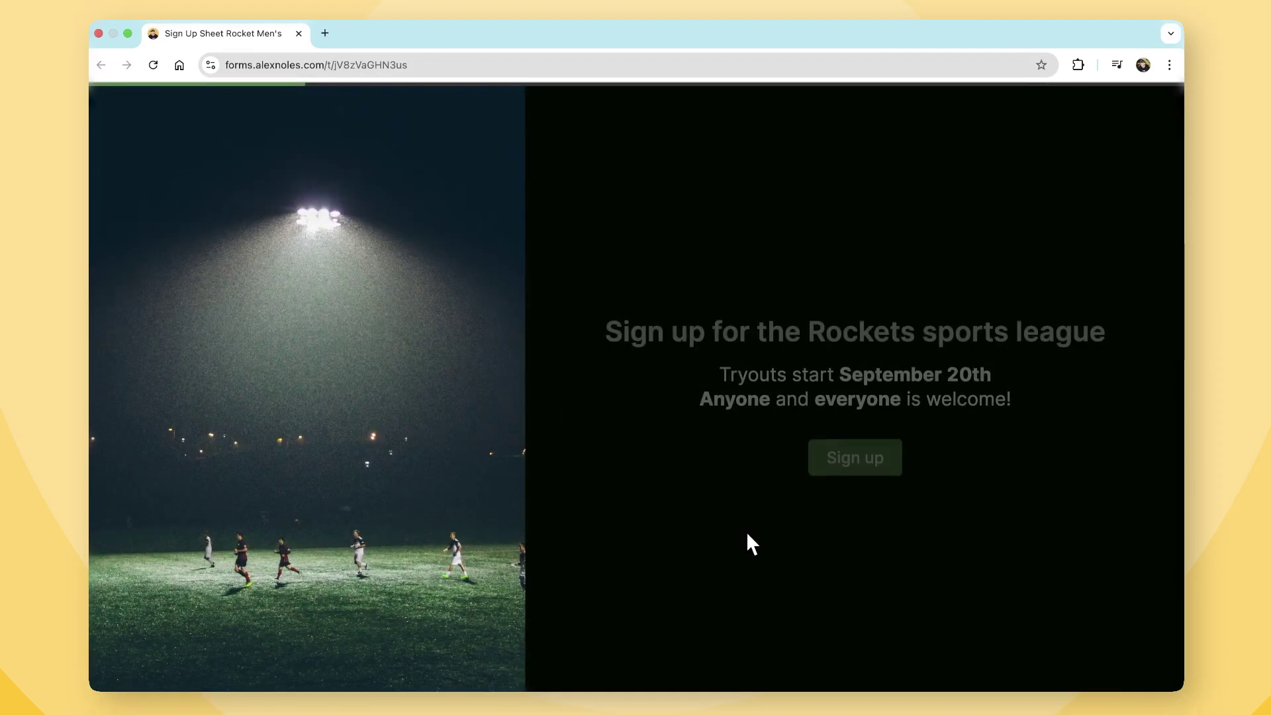
- Start the Rockets sign-up form, enter a first name and continue with 'Let's rumble'
{"action": "left_click", "coordinate": [885, 478]}
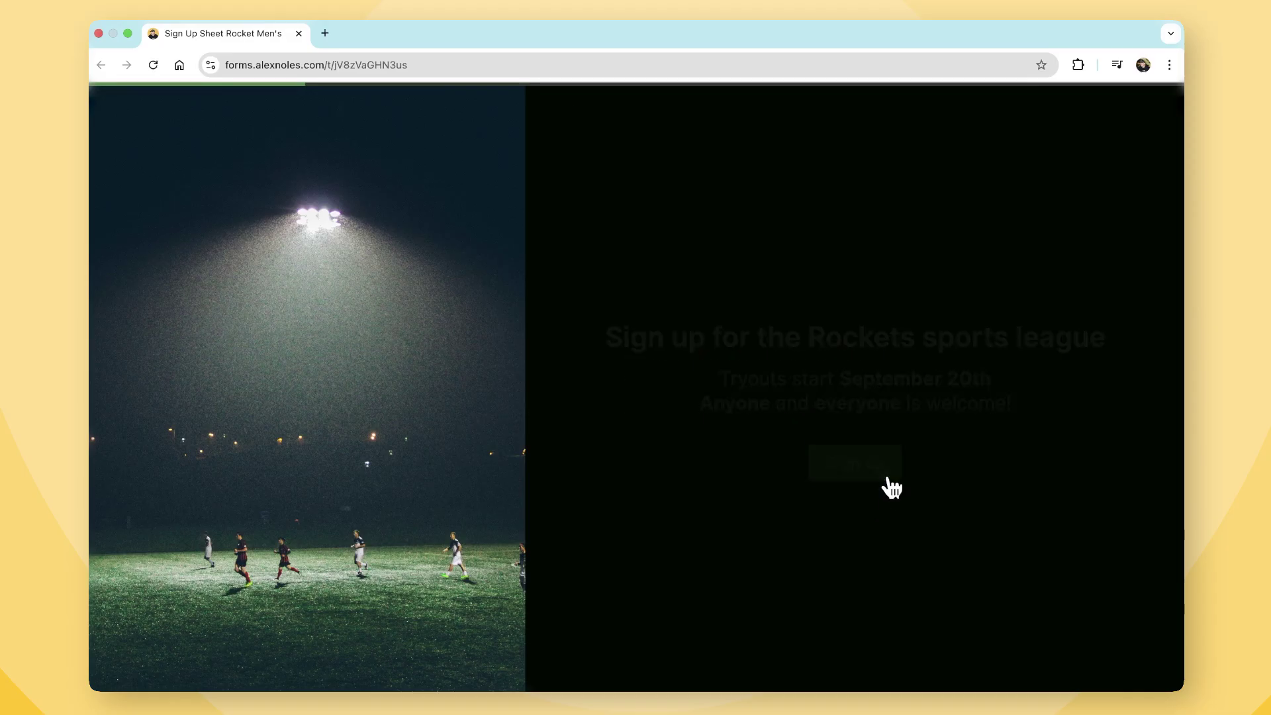
{"action": "type", "text": "Alex"}
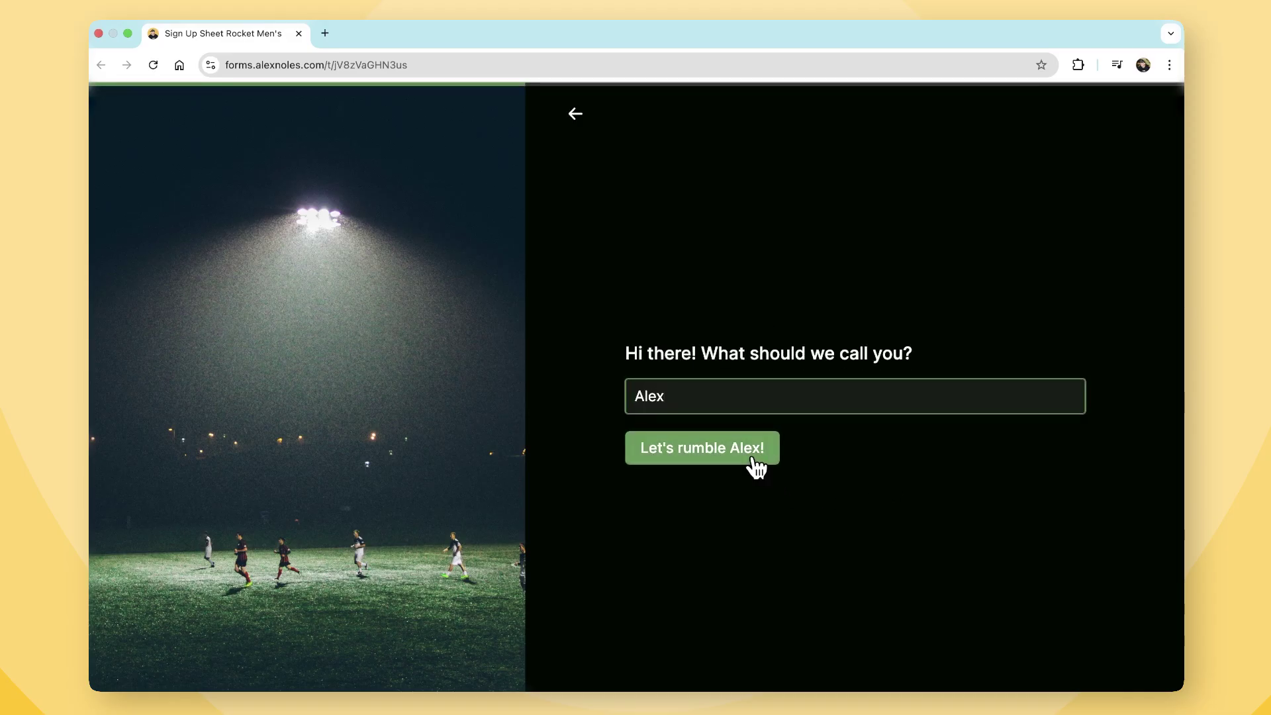
{"action": "left_click", "coordinate": [752, 457]}
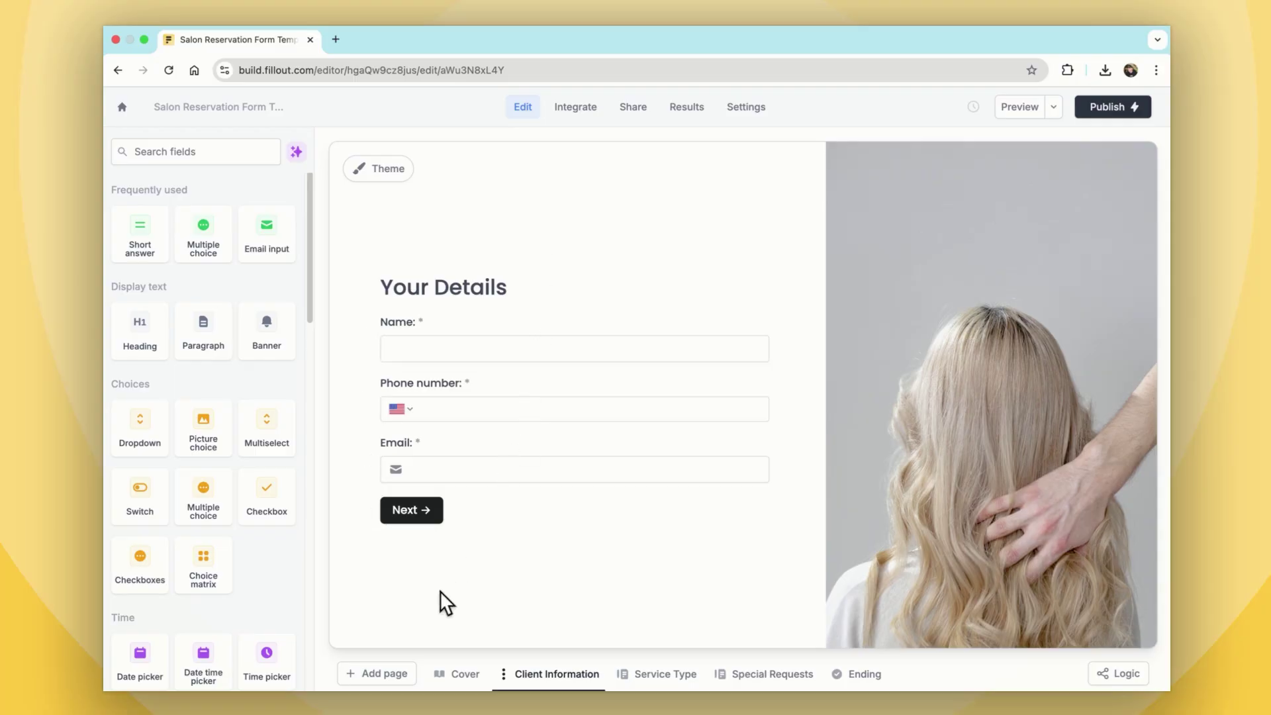
- Add a Fillout Scheduling page to the salon form, then open Vendor Onboarding's Generate PDF setup
{"action": "left_click", "coordinate": [379, 674]}
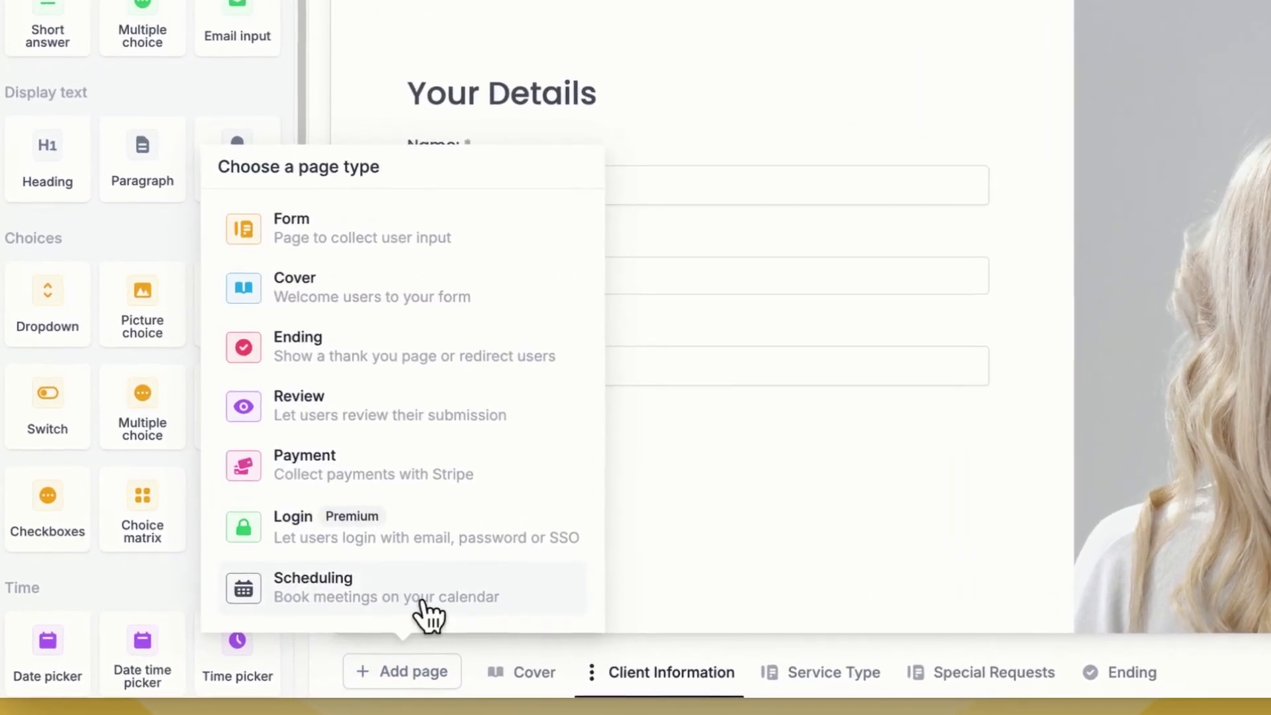
{"action": "left_click", "coordinate": [407, 620]}
{"action": "left_click", "coordinate": [563, 186]}
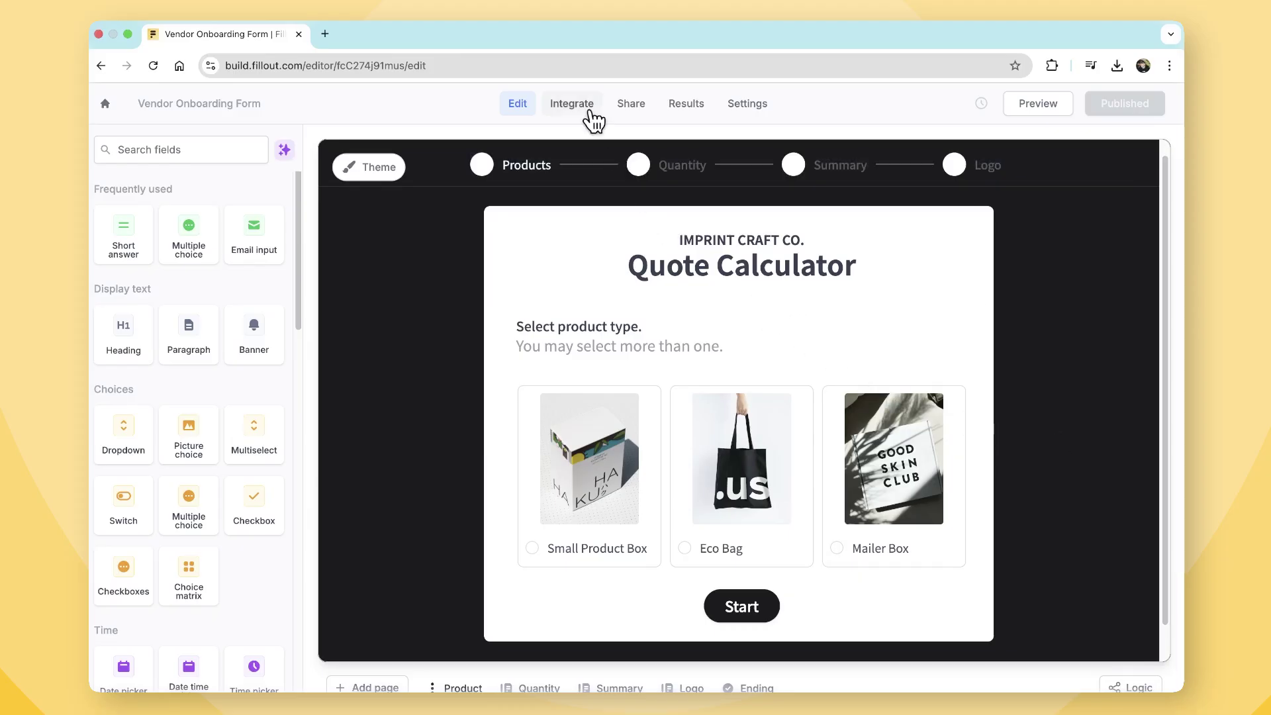
{"action": "left_click", "coordinate": [591, 117]}
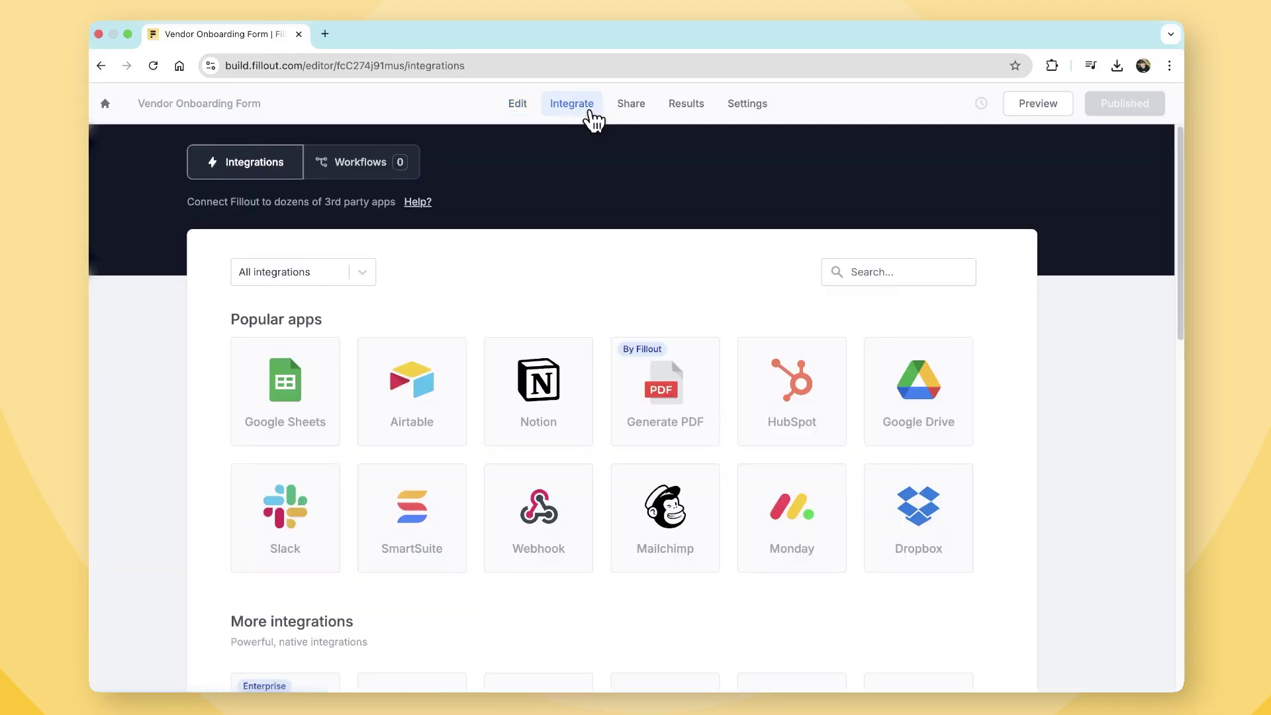
{"action": "left_click", "coordinate": [696, 383]}
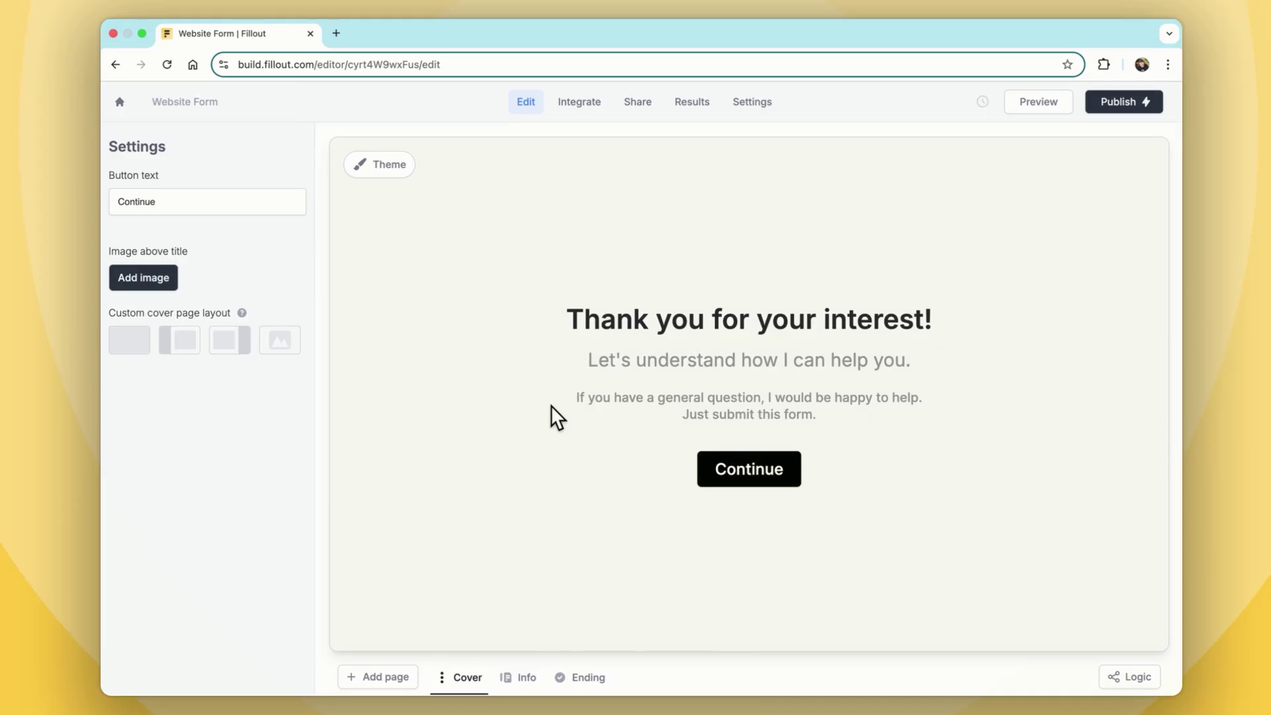
- Switch the Charlie & Lola cover to the first layout: no image, text centred full-width
{"action": "left_click", "coordinate": [515, 678]}
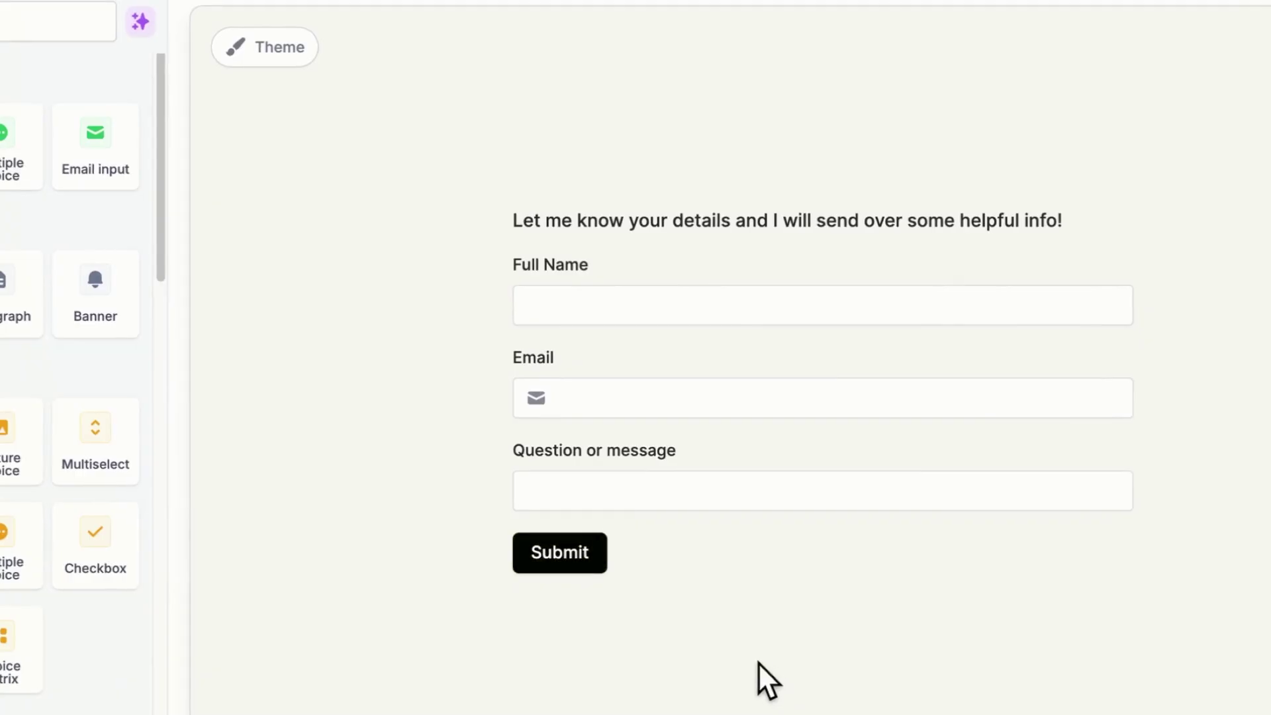
{"action": "left_click_drag", "start_coordinate": [48, 286], "coordinate": [619, 228]}
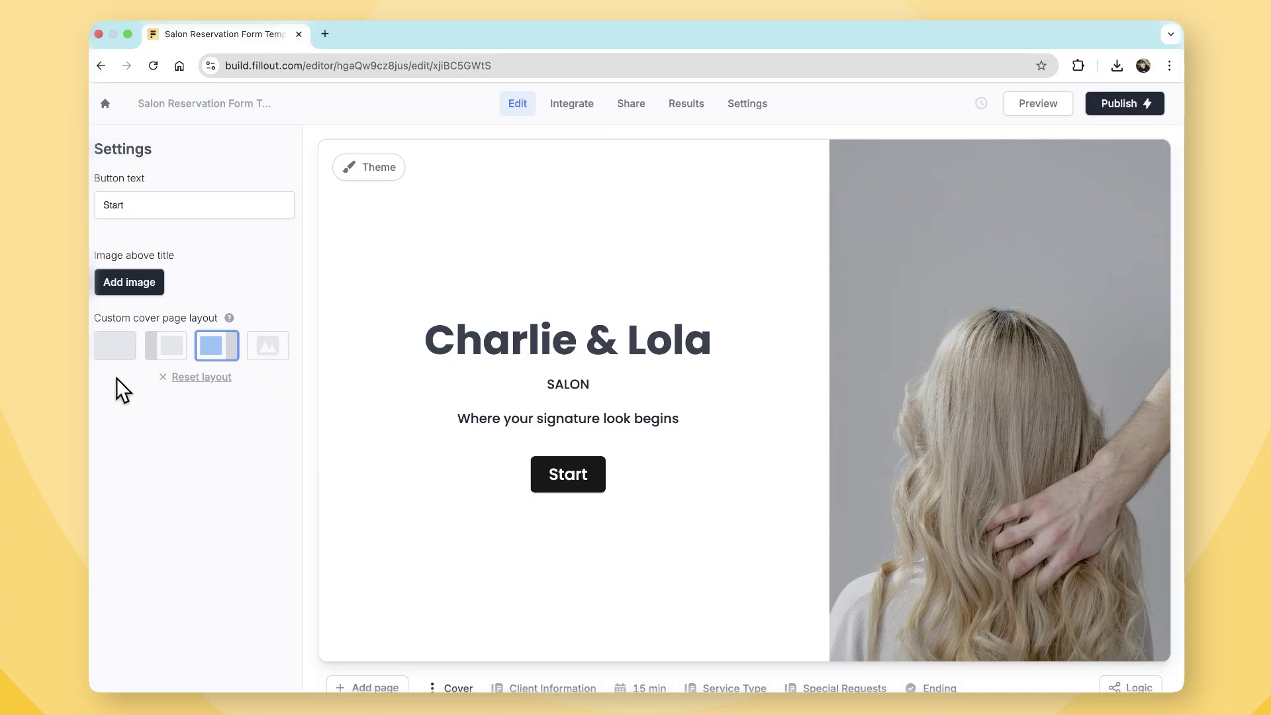
{"action": "left_click", "coordinate": [115, 346]}
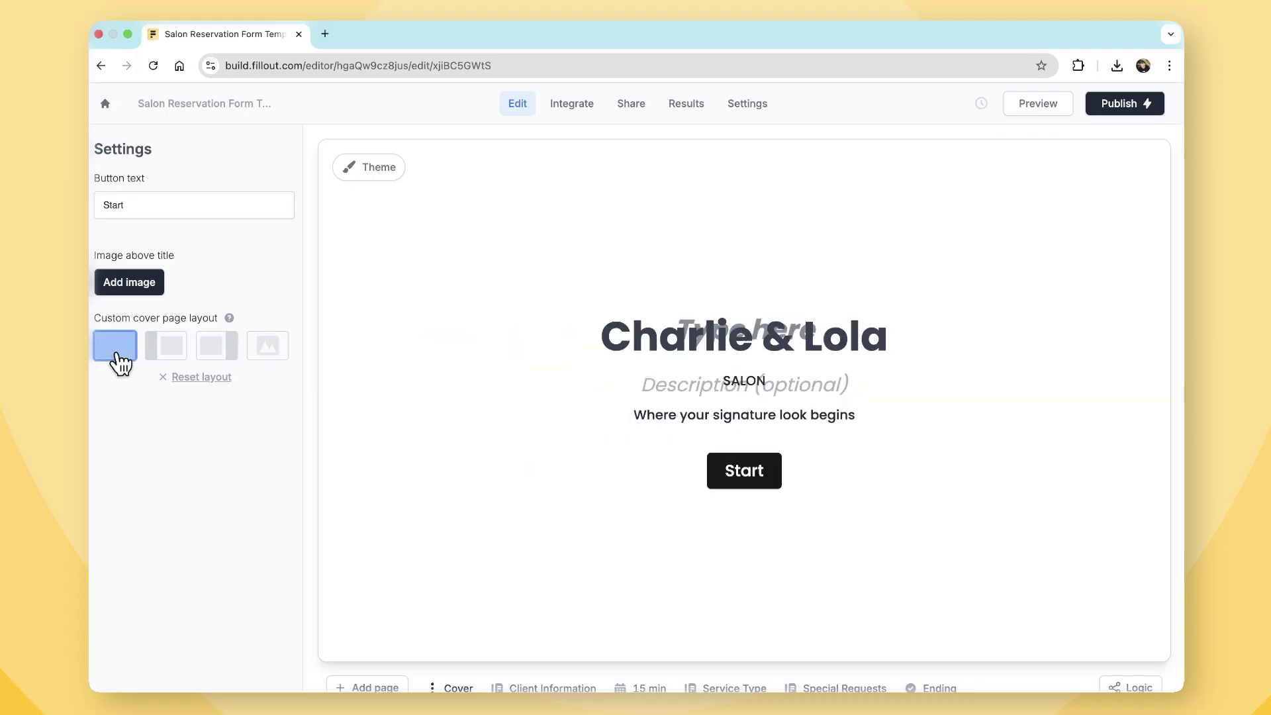
- Settle the salon cover on the image-right layout and choose a questions background colour in the theme
{"action": "left_click", "coordinate": [174, 347]}
{"action": "left_click", "coordinate": [212, 350]}
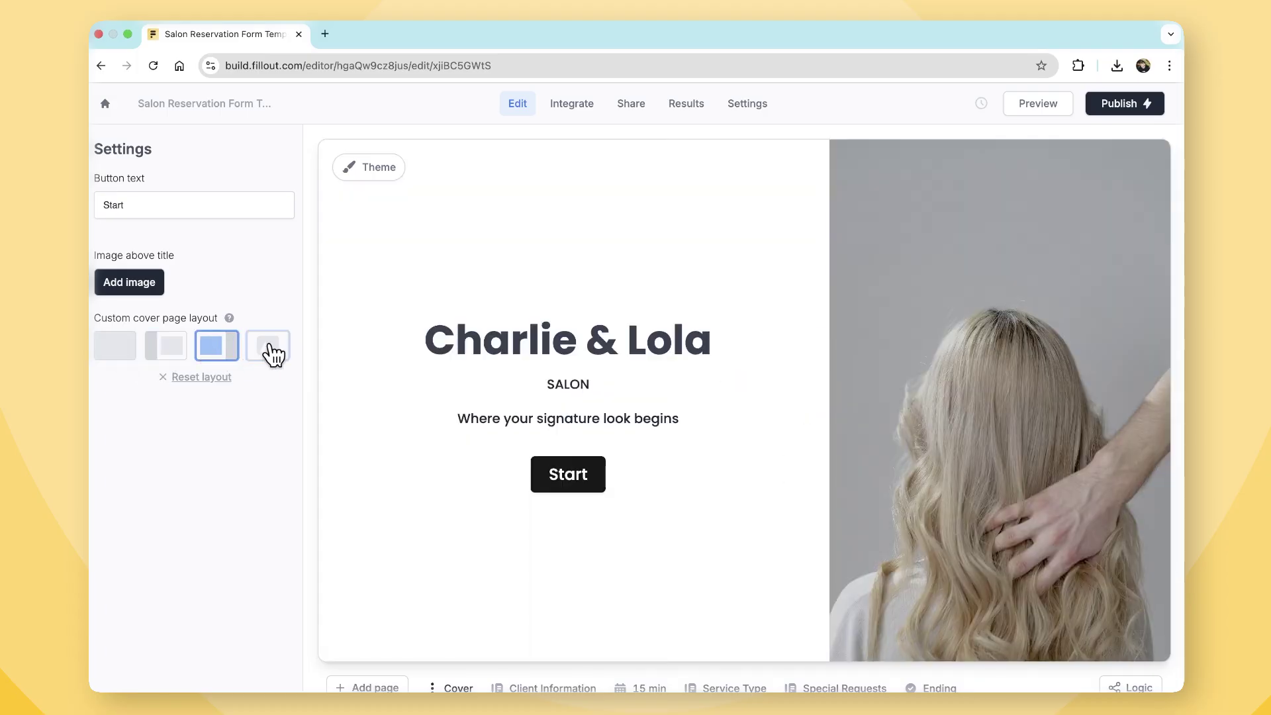
{"action": "left_click", "coordinate": [271, 353]}
{"action": "left_click", "coordinate": [228, 350]}
{"action": "left_click", "coordinate": [359, 169]}
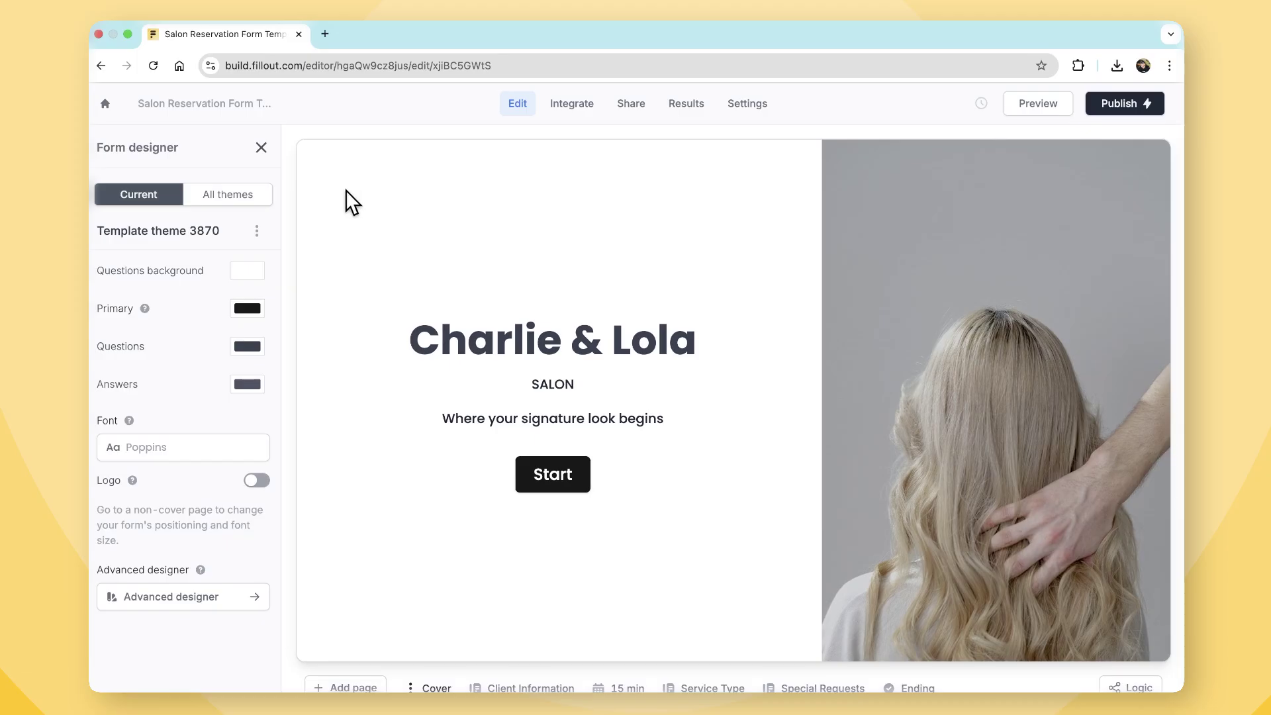
{"action": "left_click", "coordinate": [239, 276]}
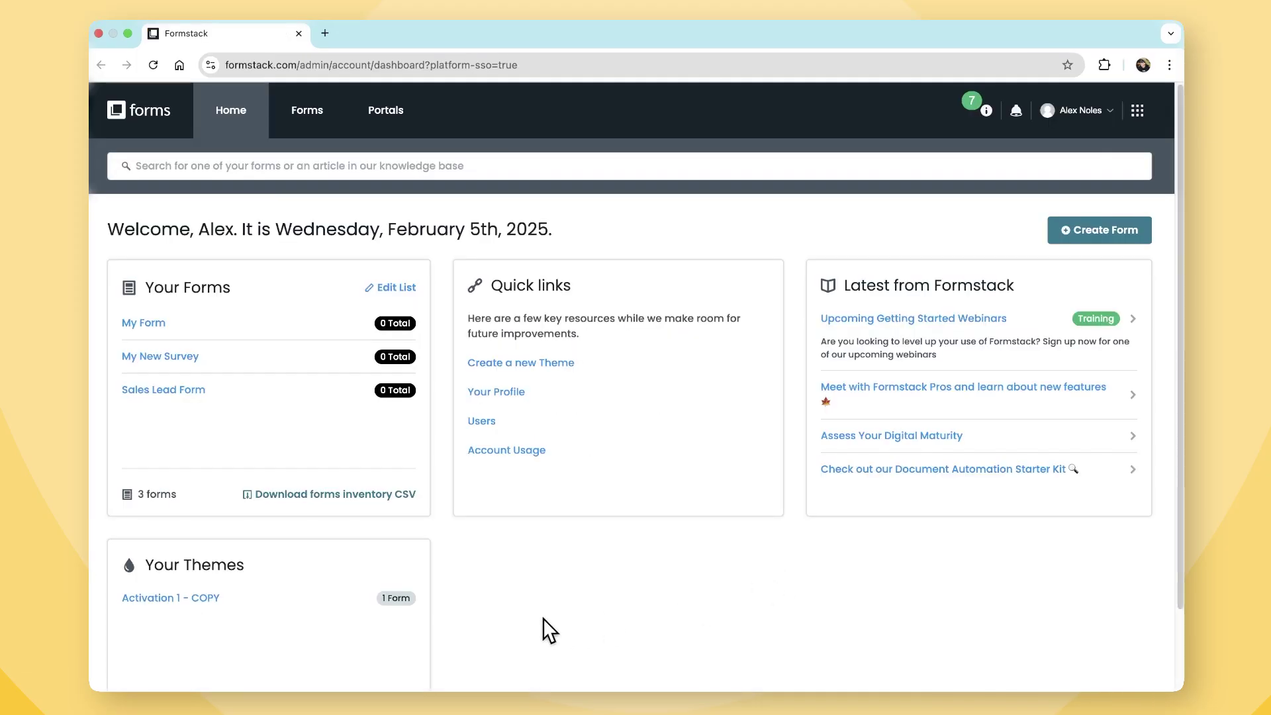
- Set the Activation 1 - COPY theme's Read Only Field Background colour to black
{"action": "left_click", "coordinate": [206, 599]}
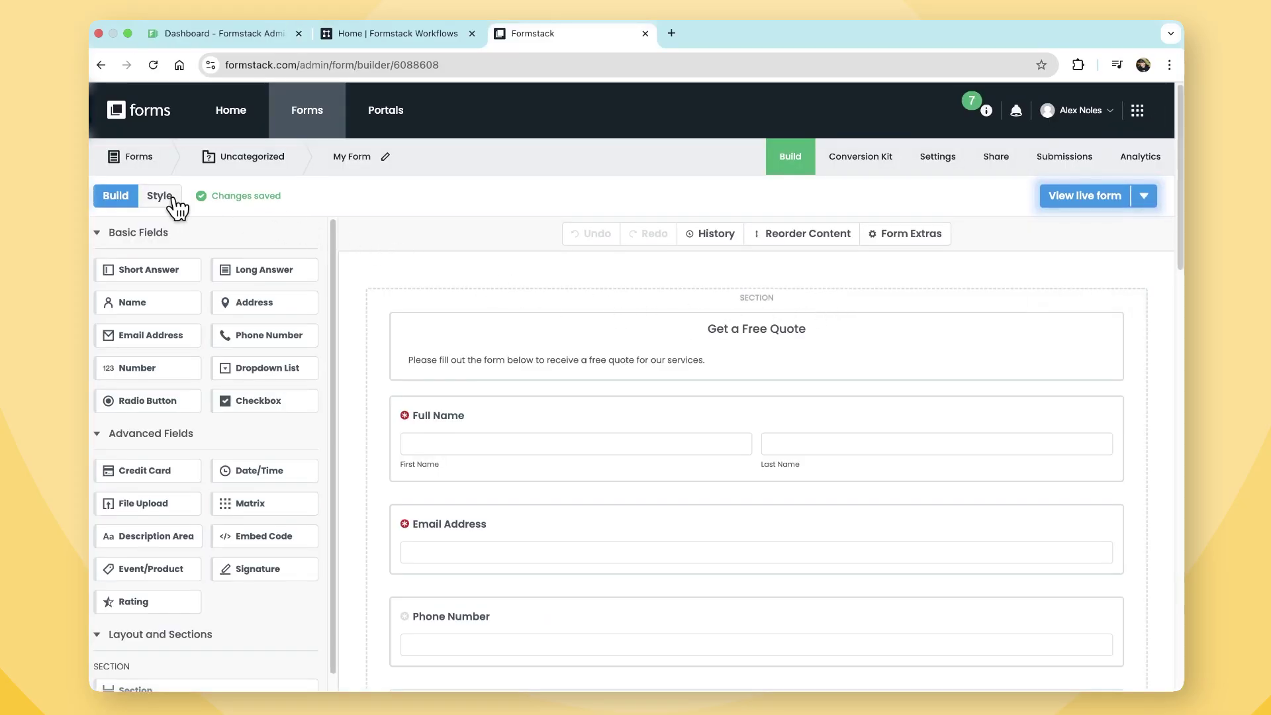
{"action": "left_click", "coordinate": [171, 197]}
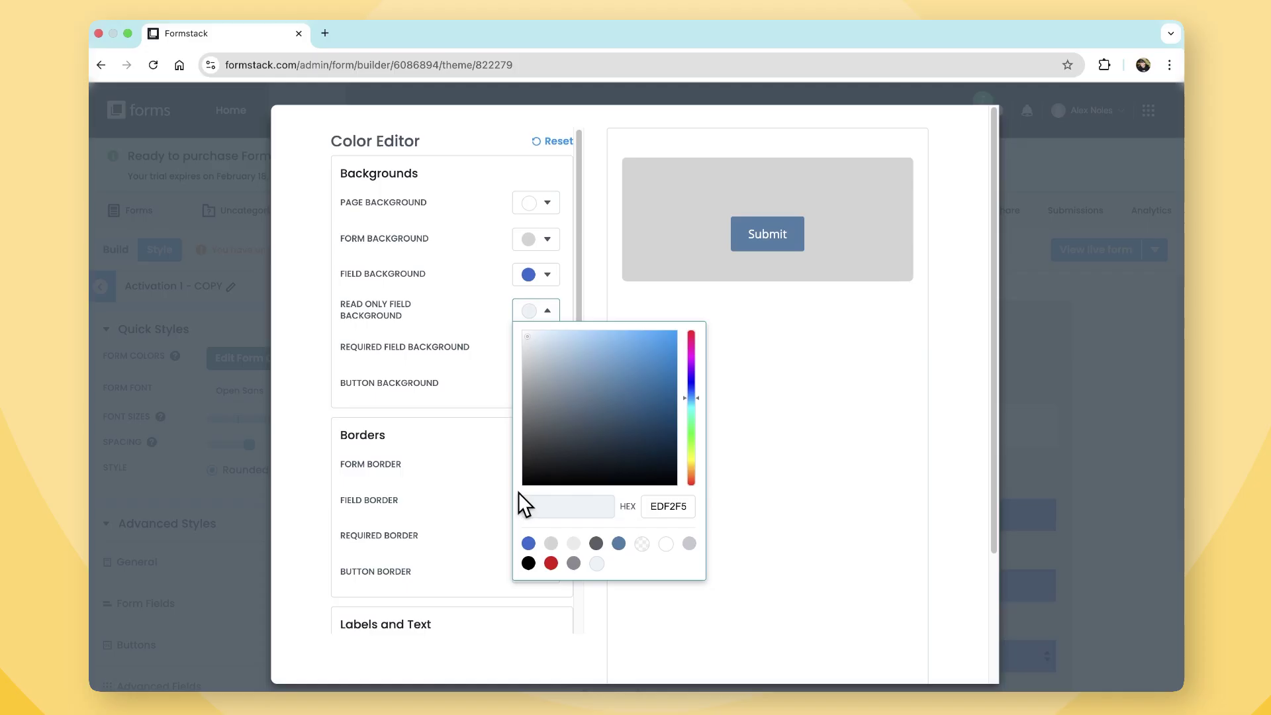
{"action": "left_click", "coordinate": [518, 491]}
{"action": "left_click", "coordinate": [478, 449]}
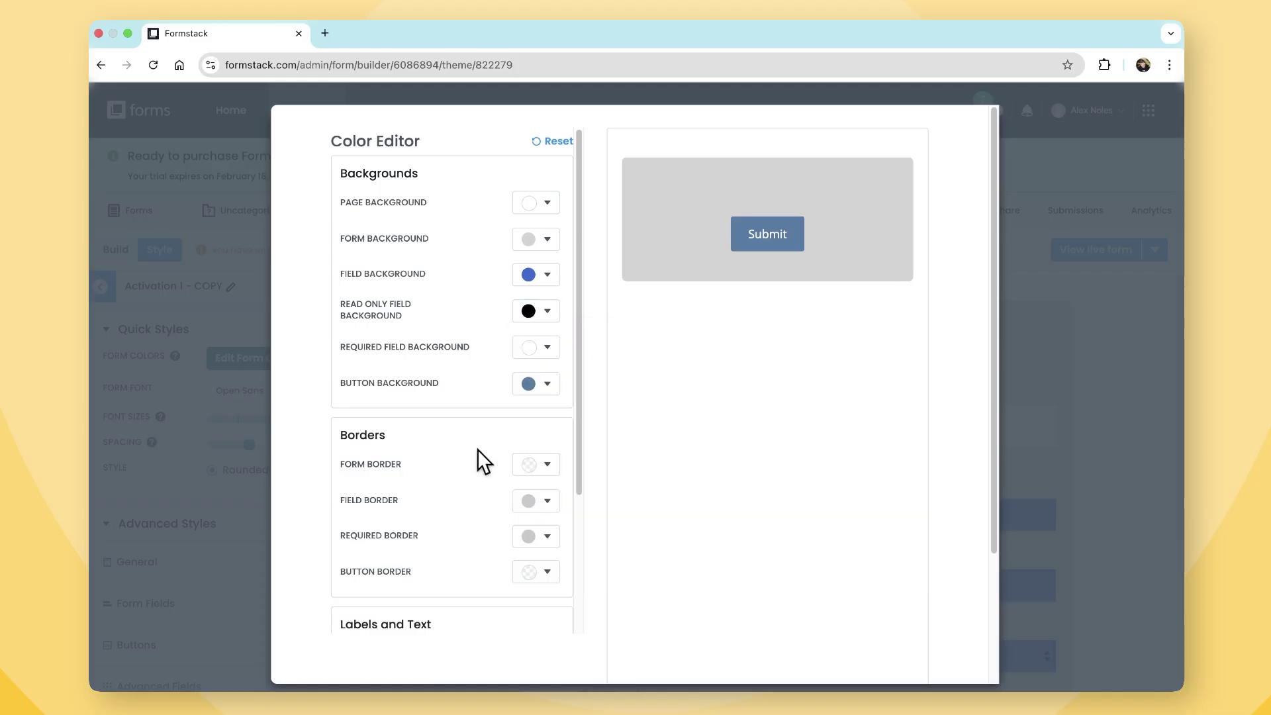
- Glance at the Required Field Background colours, then open the Form Border colour choices
{"action": "left_click", "coordinate": [548, 348]}
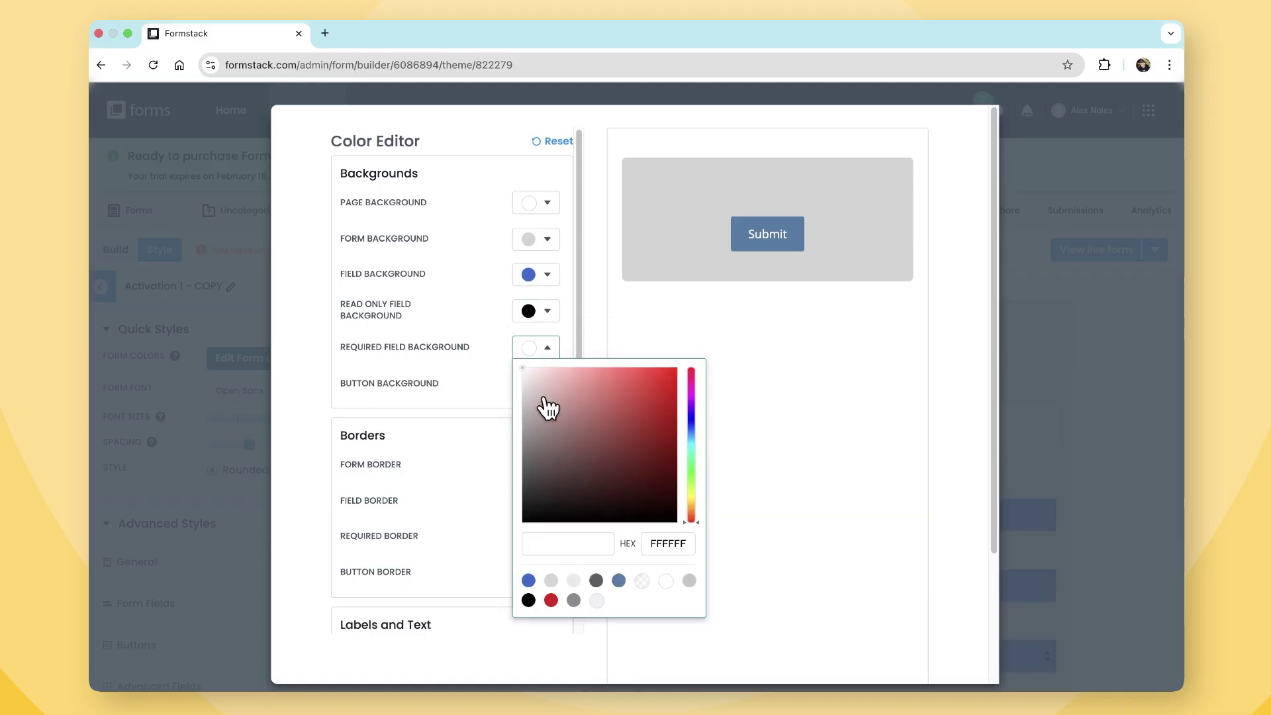
{"action": "left_click", "coordinate": [475, 408]}
{"action": "scroll", "coordinate": [475, 408], "scroll_direction": "down", "scroll_amount": 5}
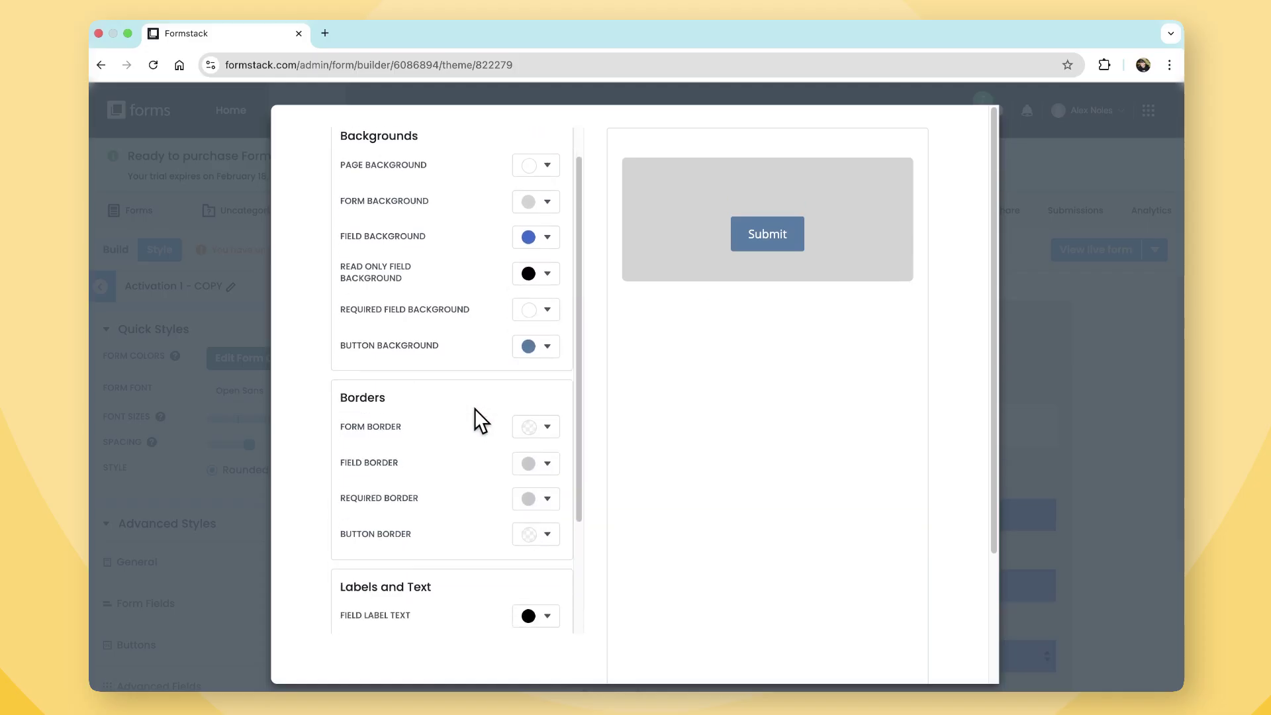
{"action": "left_click", "coordinate": [557, 279]}
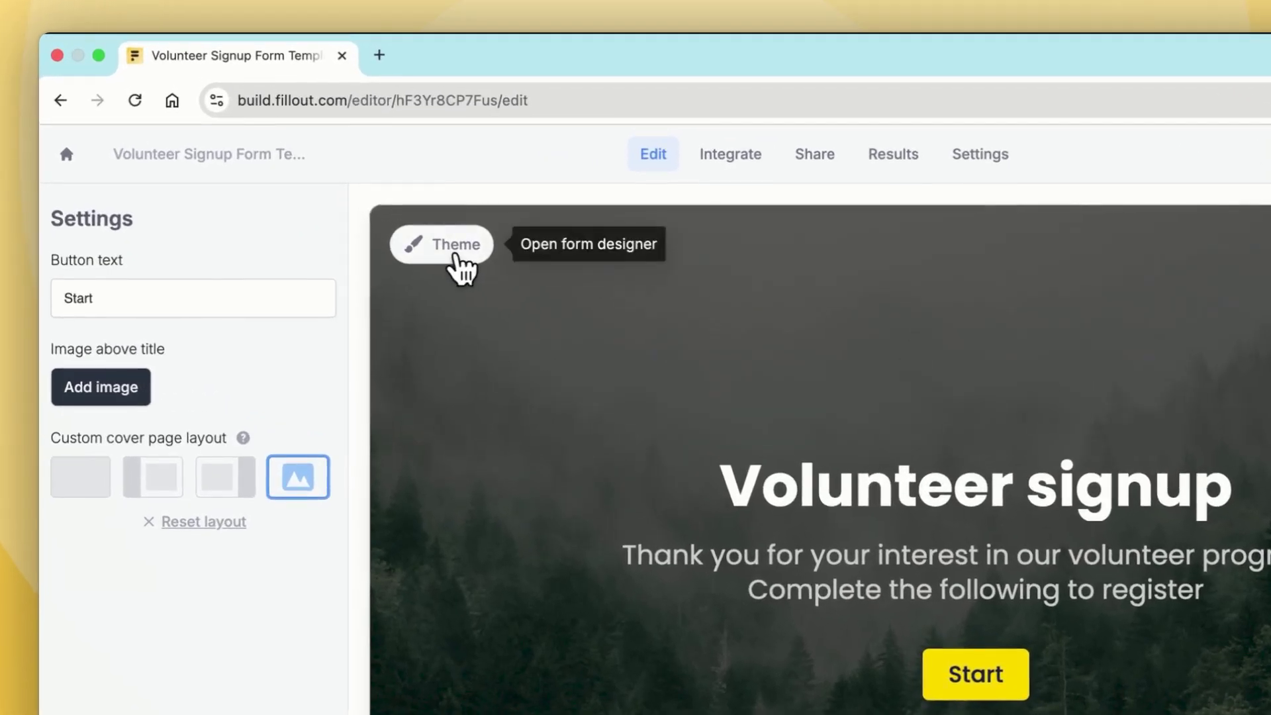
- Open the volunteer form's Advanced designer and expand its Inputs, Buttons and Layout sections
{"action": "left_click", "coordinate": [388, 176]}
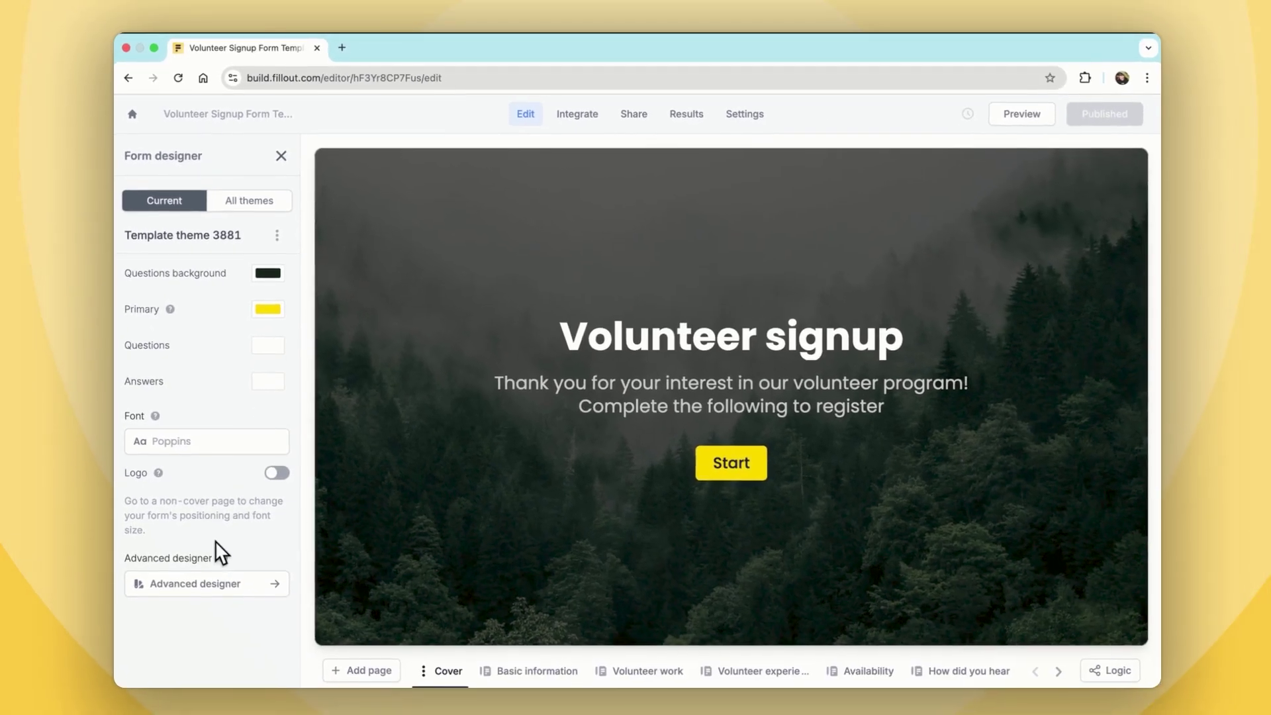
{"action": "left_click", "coordinate": [192, 582]}
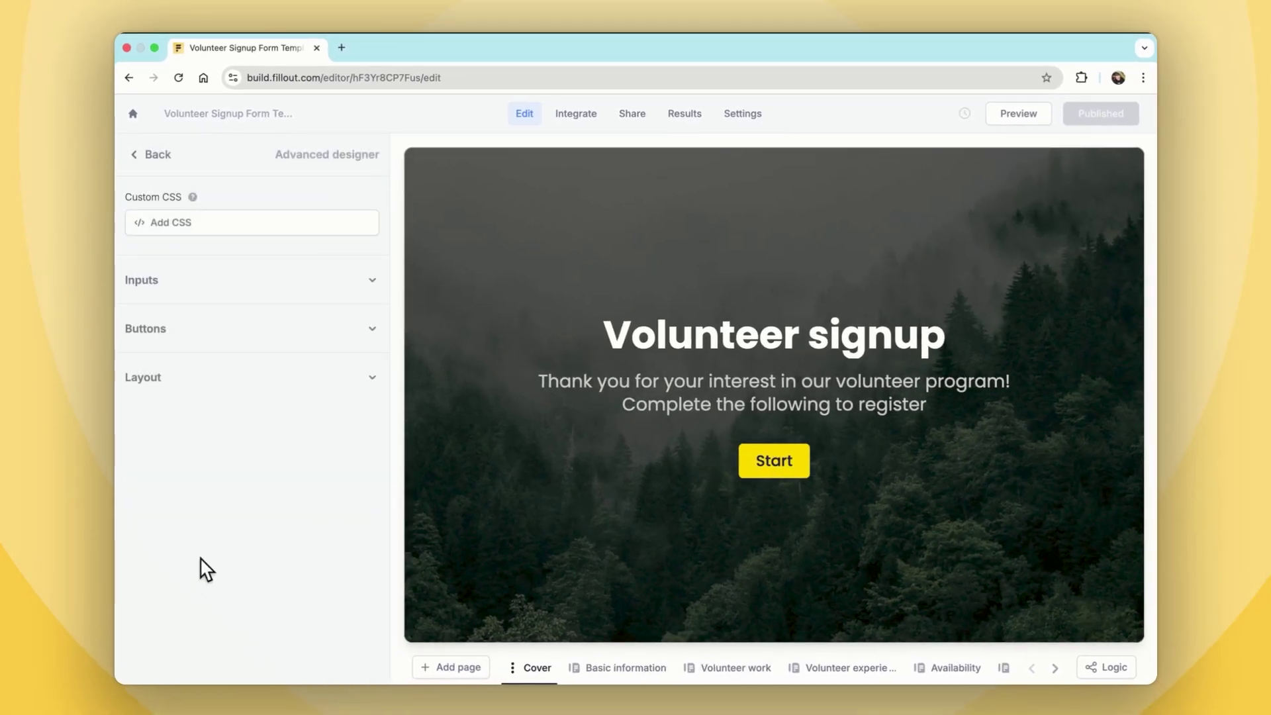
{"action": "left_click", "coordinate": [254, 280]}
{"action": "left_click", "coordinate": [249, 455]}
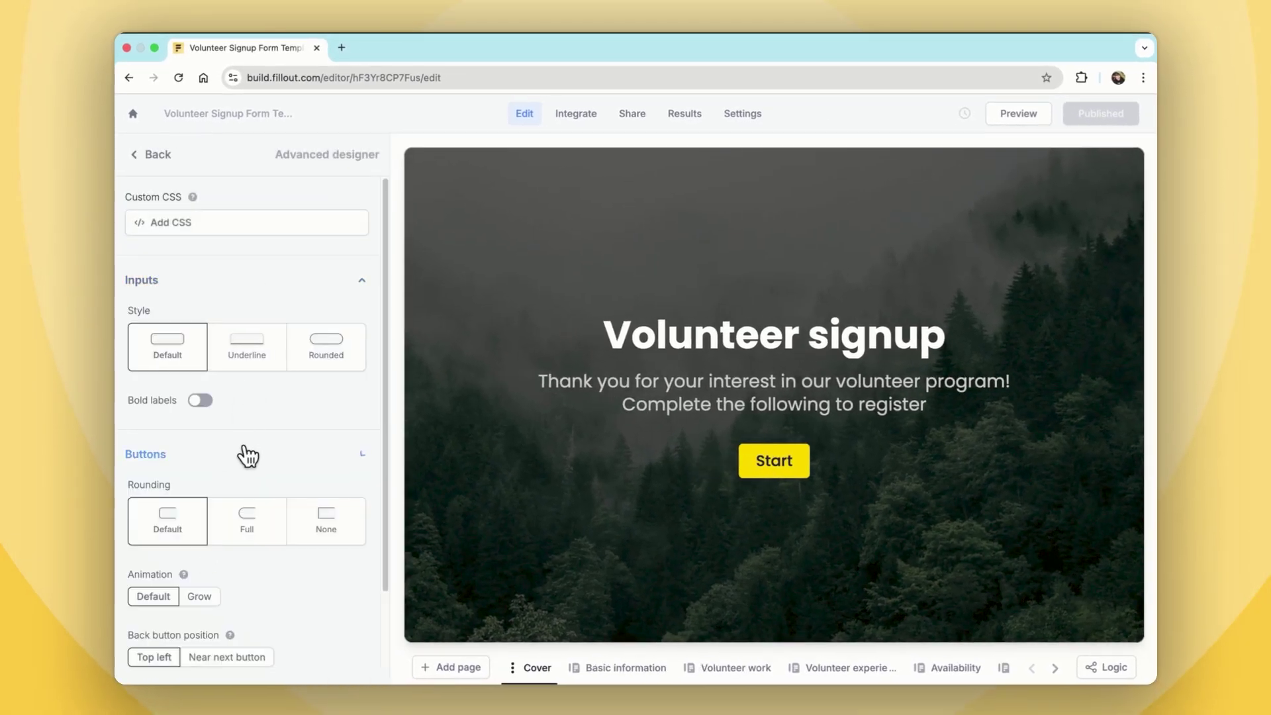
{"action": "scroll", "coordinate": [257, 516], "scroll_direction": "down", "scroll_amount": 2}
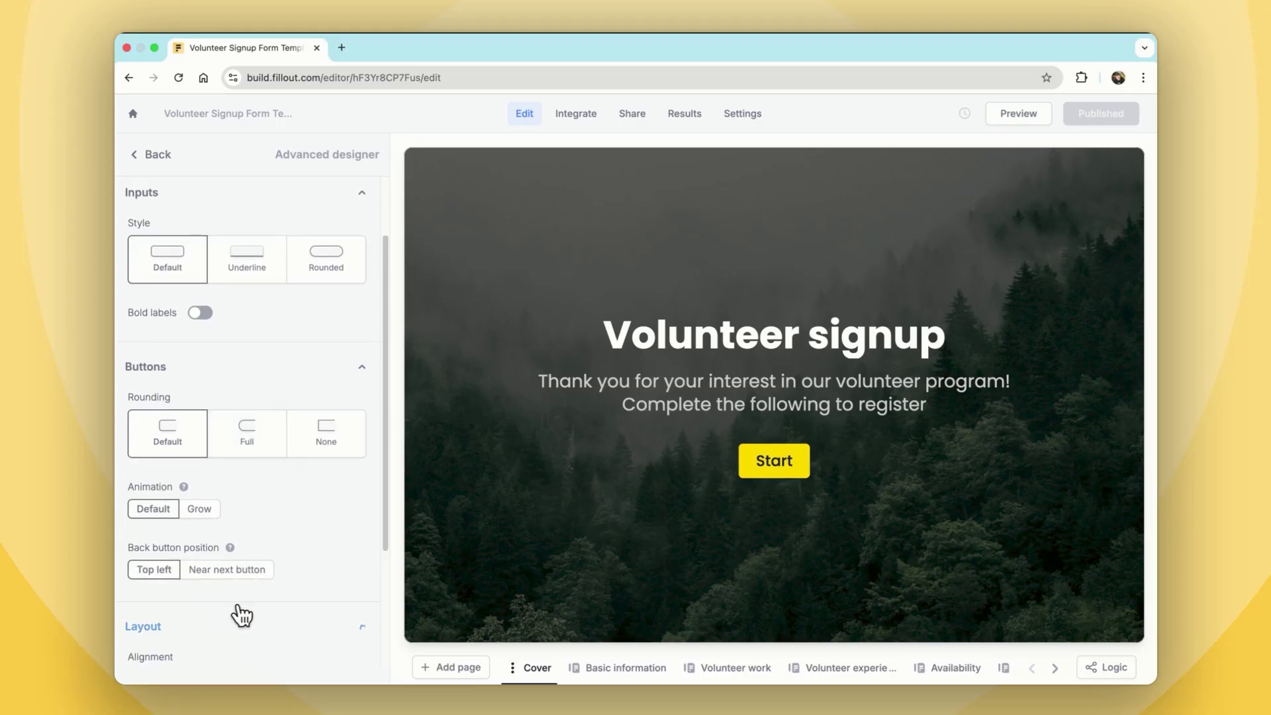
{"action": "scroll", "coordinate": [242, 616], "scroll_direction": "down", "scroll_amount": 4}
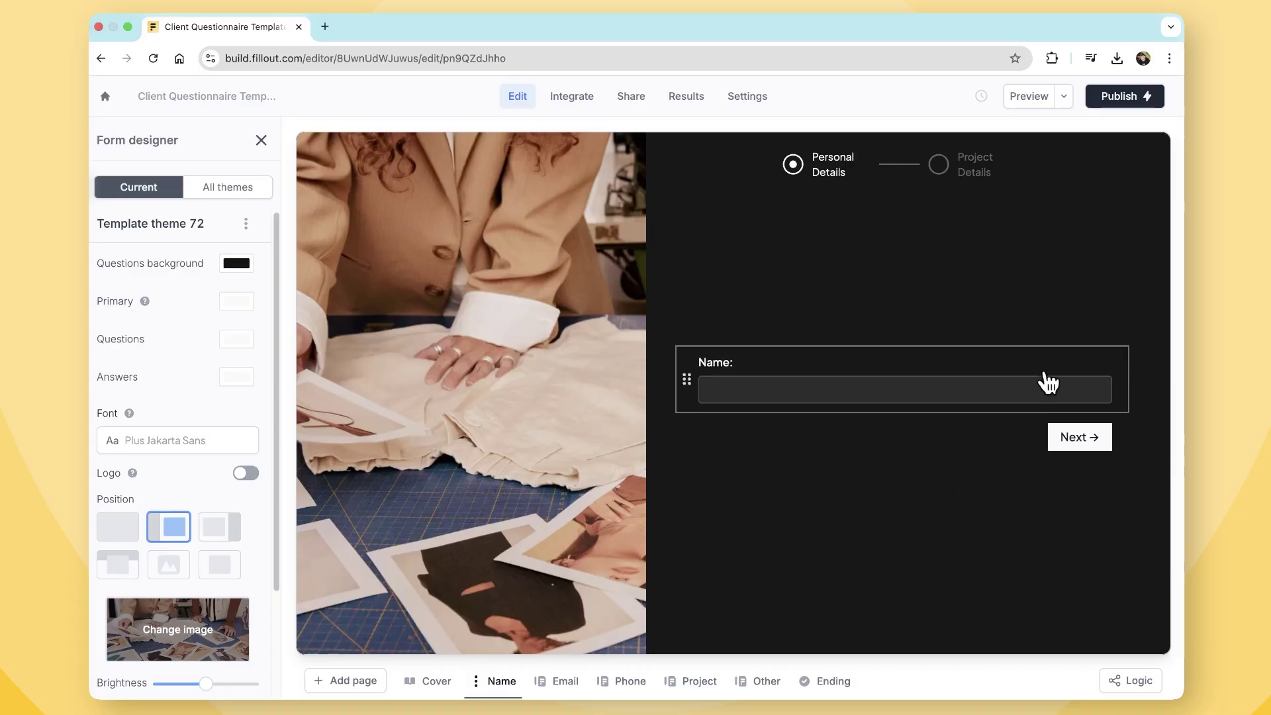
- Publish the client questionnaire, open the live form in a new tab and enter a name
{"action": "left_click", "coordinate": [1129, 94]}
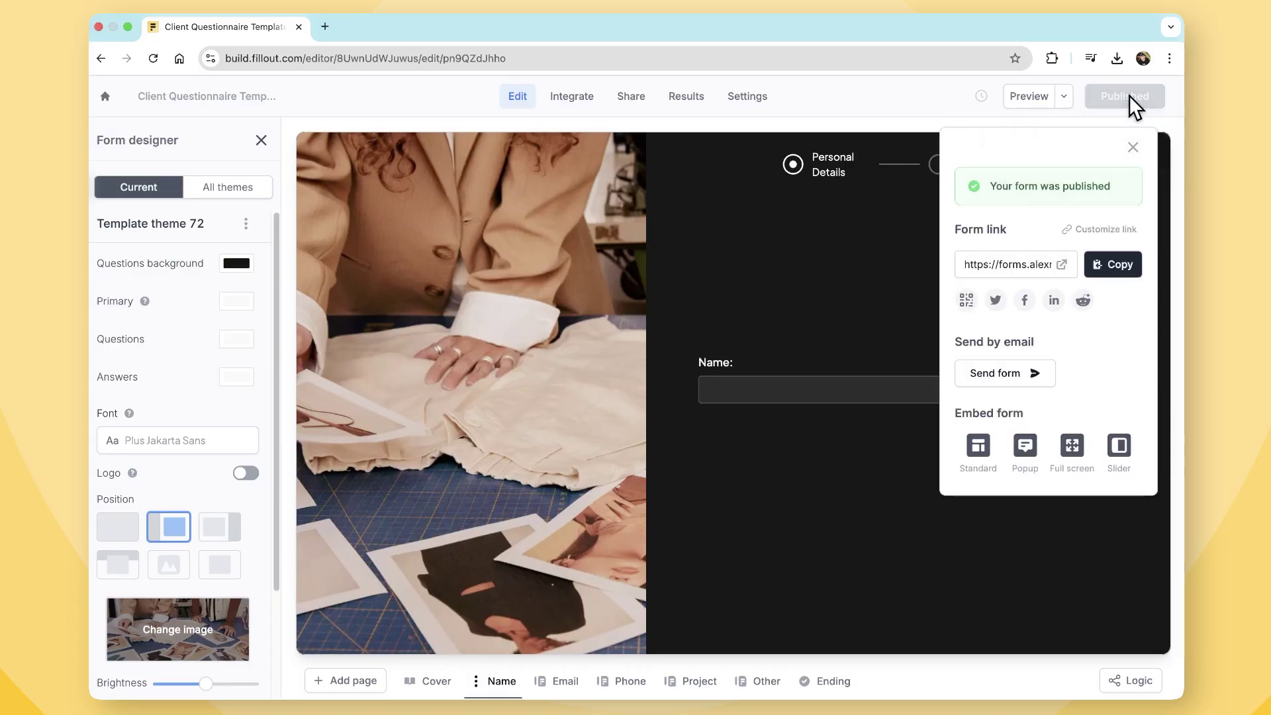
{"action": "left_click", "coordinate": [1060, 267]}
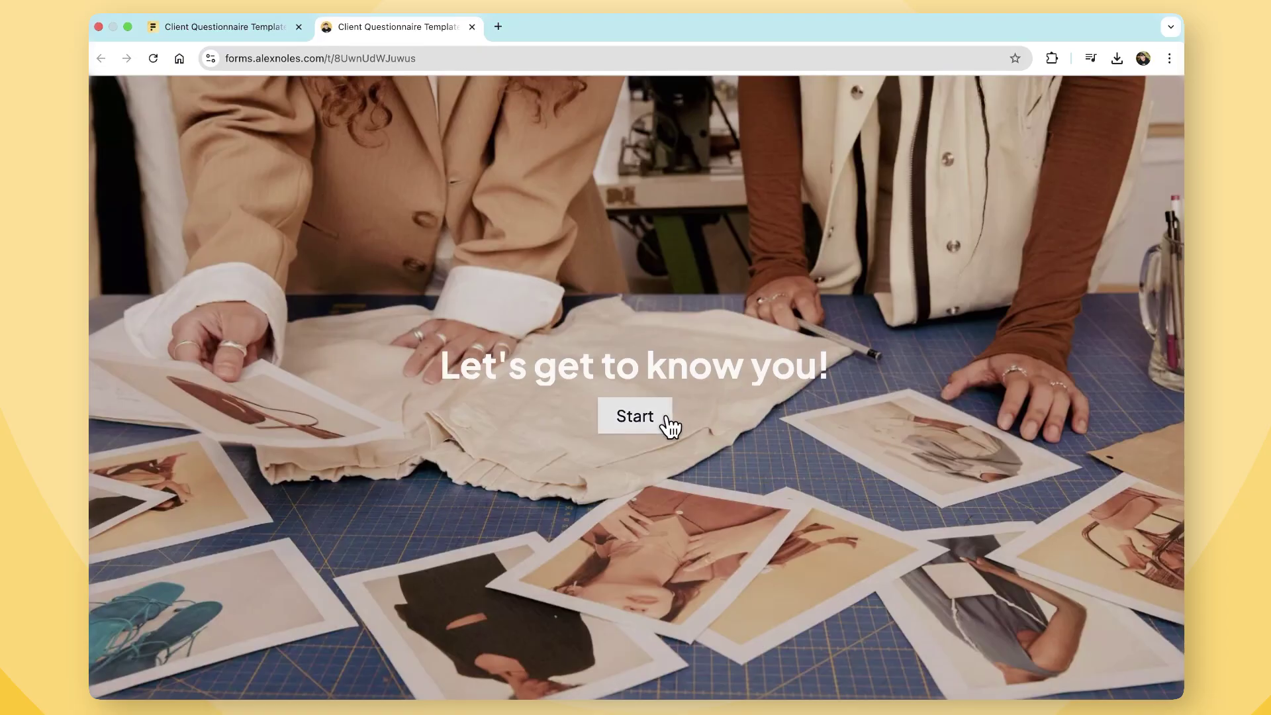
{"action": "left_click", "coordinate": [634, 416]}
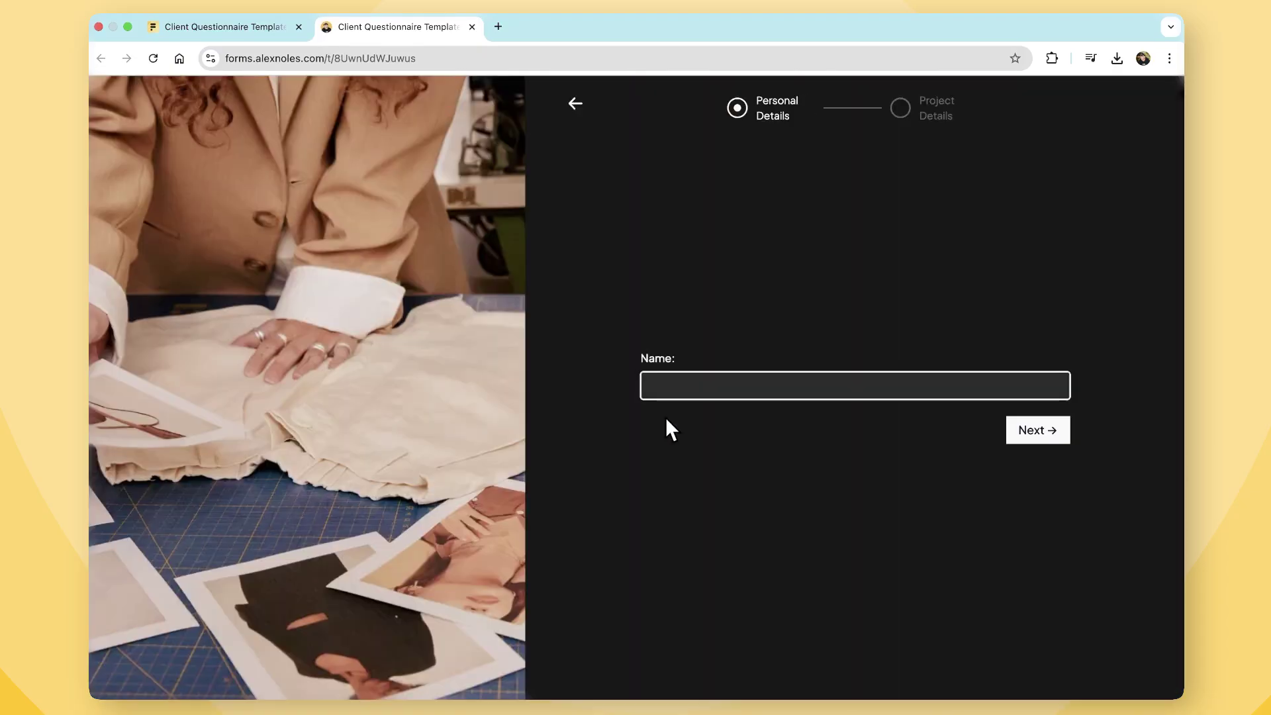
{"action": "type", "text": "Alex"}
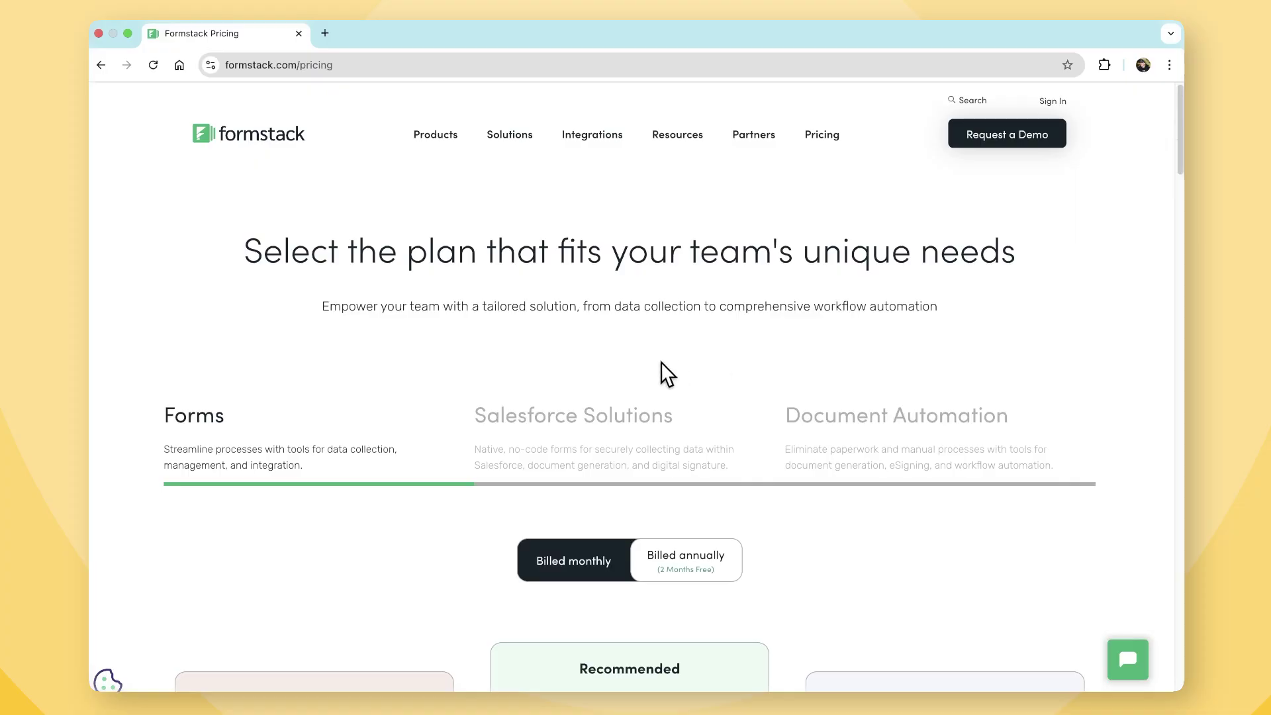
{"action": "scroll", "coordinate": [661, 371], "scroll_direction": "down", "scroll_amount": 3}
{"action": "scroll", "coordinate": [637, 379], "scroll_direction": "down", "scroll_amount": 3}
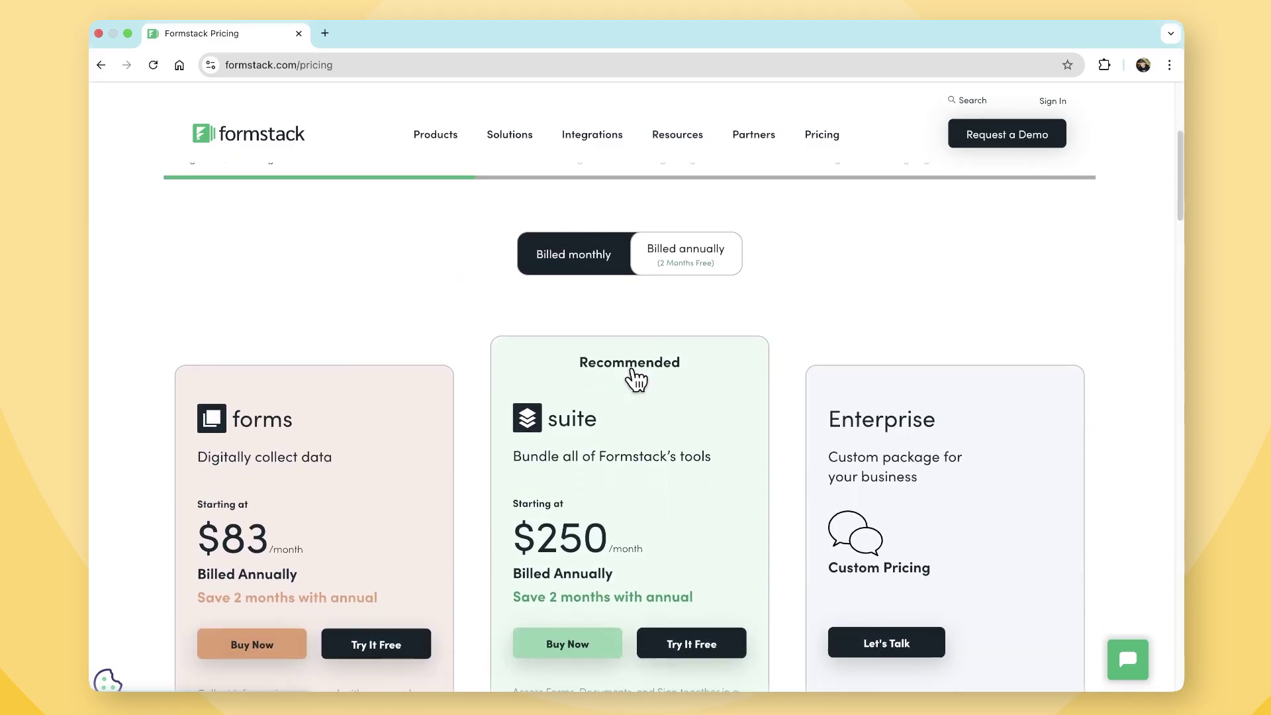
- Expand Plan extras on Formstack's pricing page to show the Users, Usage and Feature add-on prices
{"action": "scroll", "coordinate": [636, 382], "scroll_direction": "down", "scroll_amount": 1}
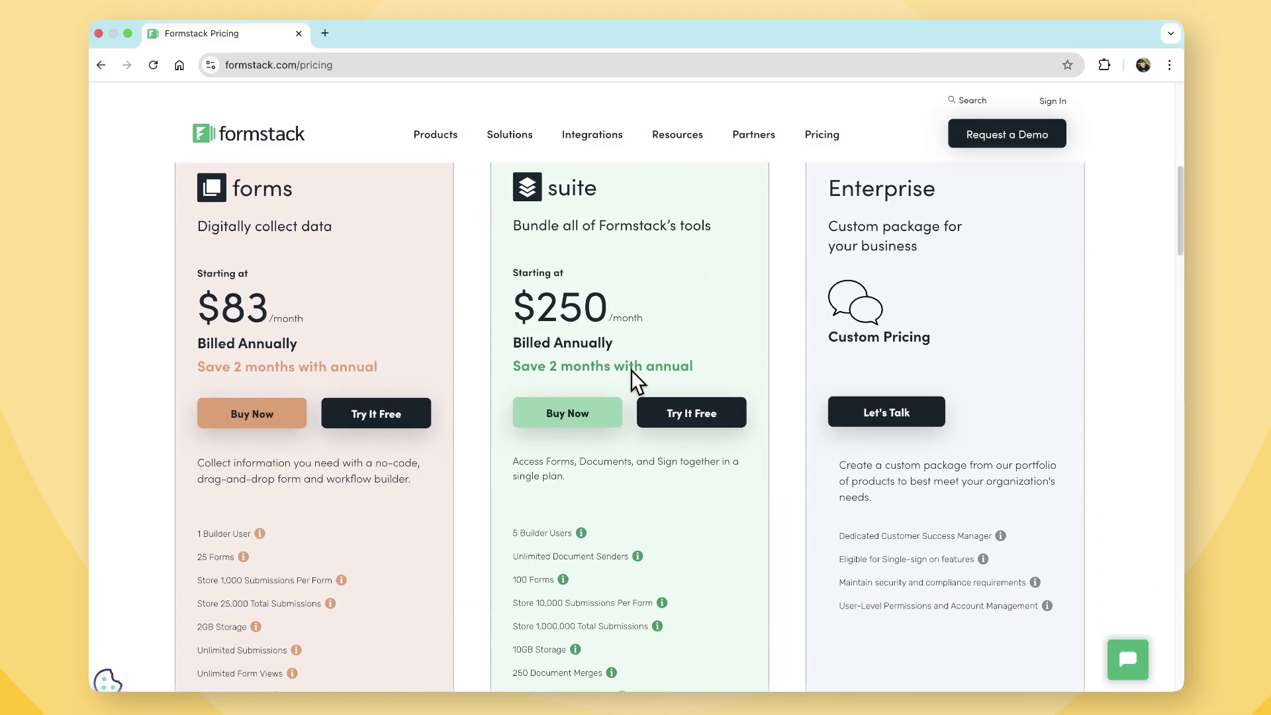
{"action": "scroll", "coordinate": [407, 388], "scroll_direction": "up", "scroll_amount": 1}
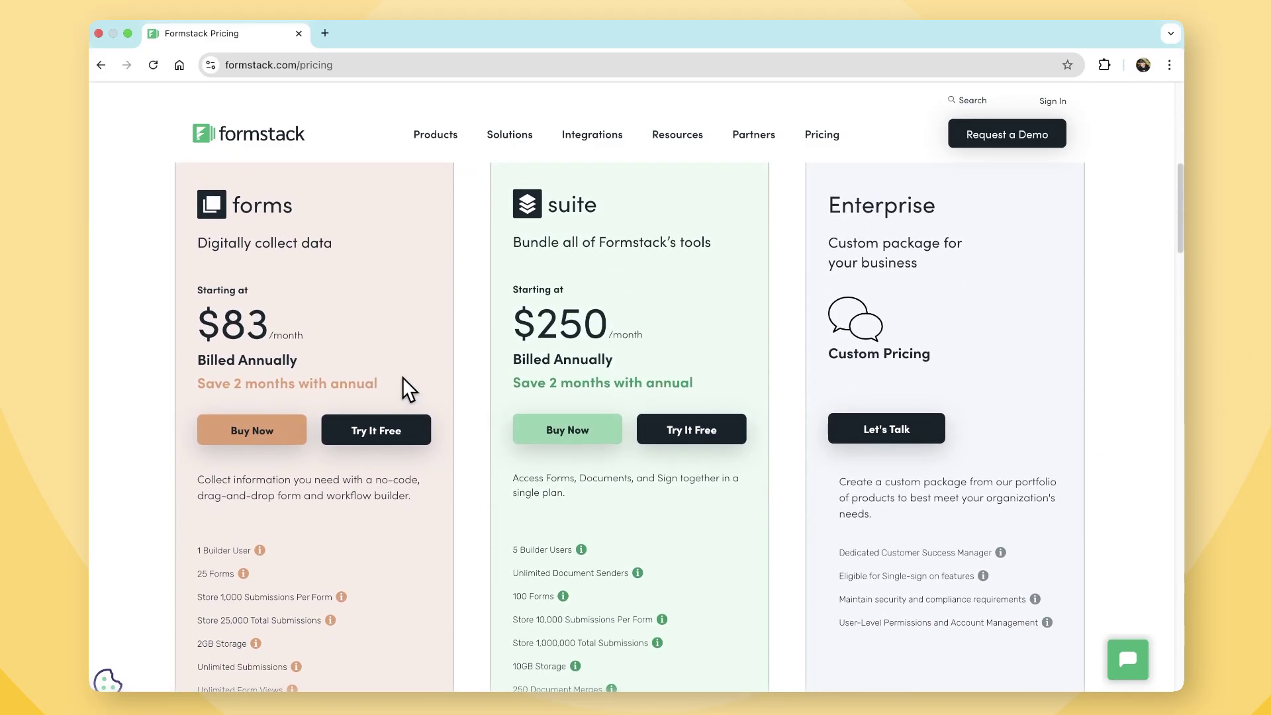
{"action": "scroll", "coordinate": [408, 389], "scroll_direction": "down", "scroll_amount": 3}
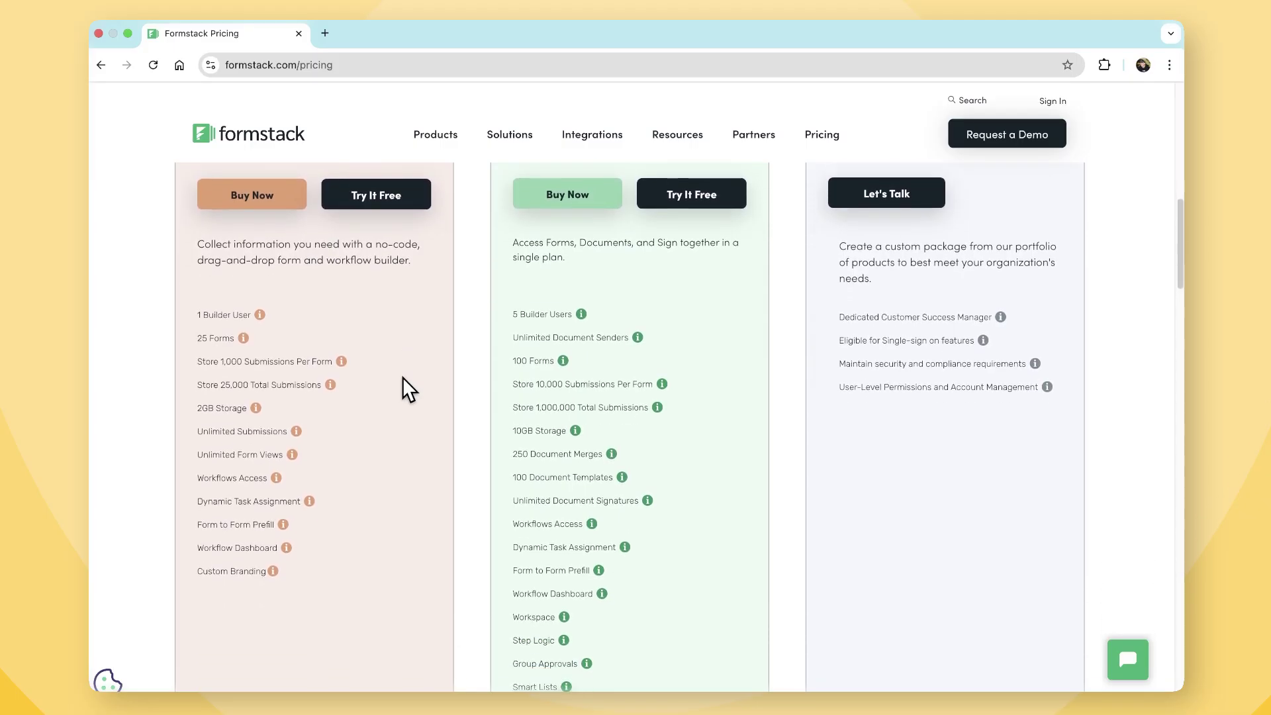
{"action": "scroll", "coordinate": [407, 388], "scroll_direction": "down", "scroll_amount": 1}
{"action": "scroll", "coordinate": [271, 436], "scroll_direction": "down", "scroll_amount": 4}
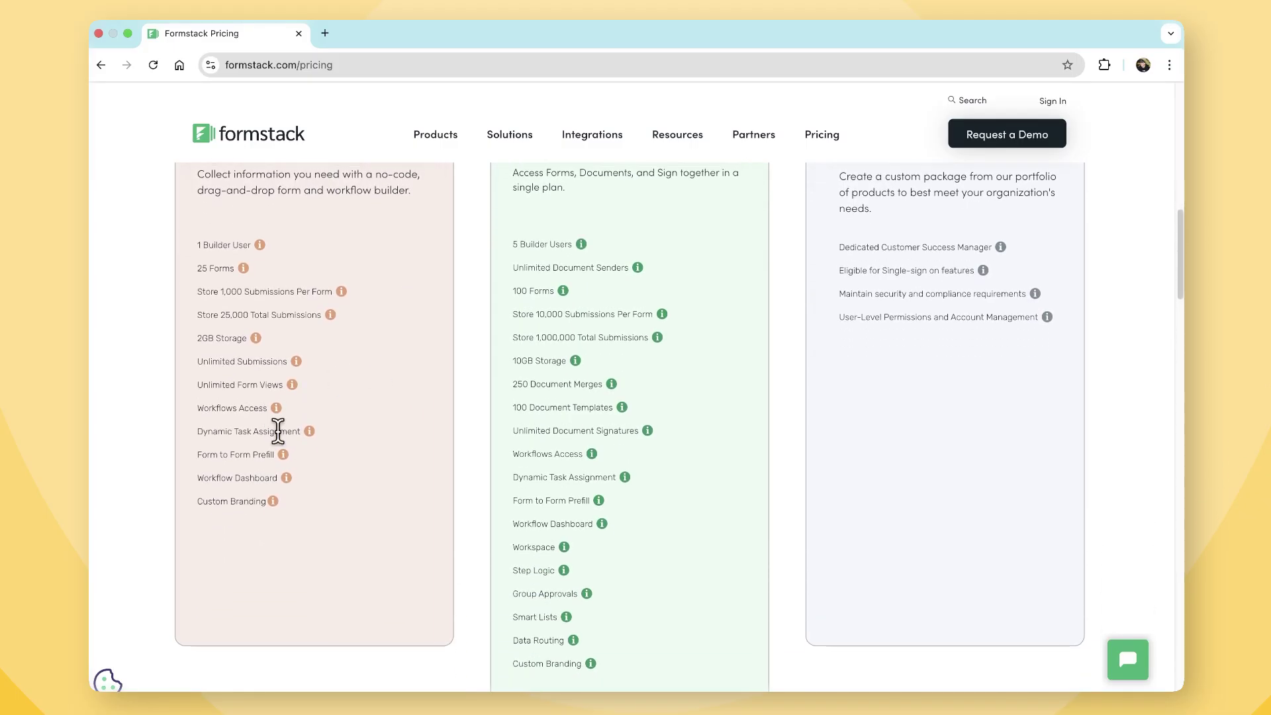
{"action": "scroll", "coordinate": [859, 481], "scroll_direction": "down", "scroll_amount": 4}
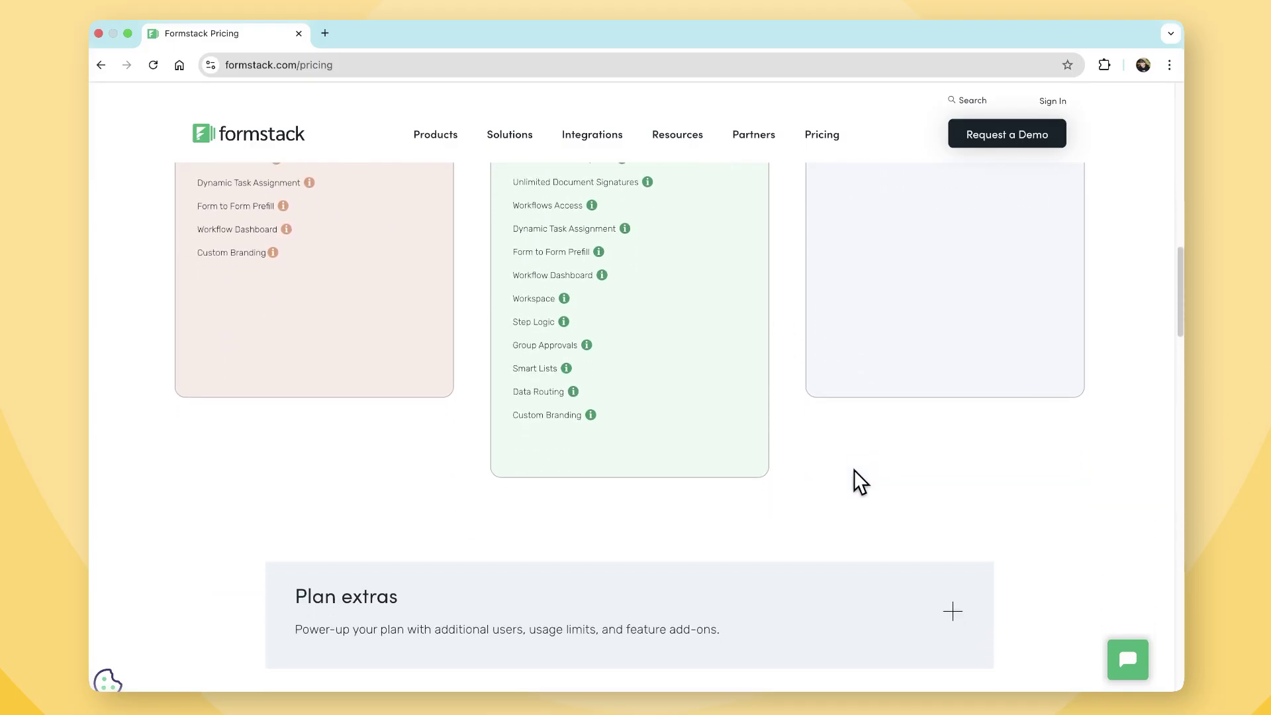
{"action": "scroll", "coordinate": [861, 479], "scroll_direction": "down", "scroll_amount": 1}
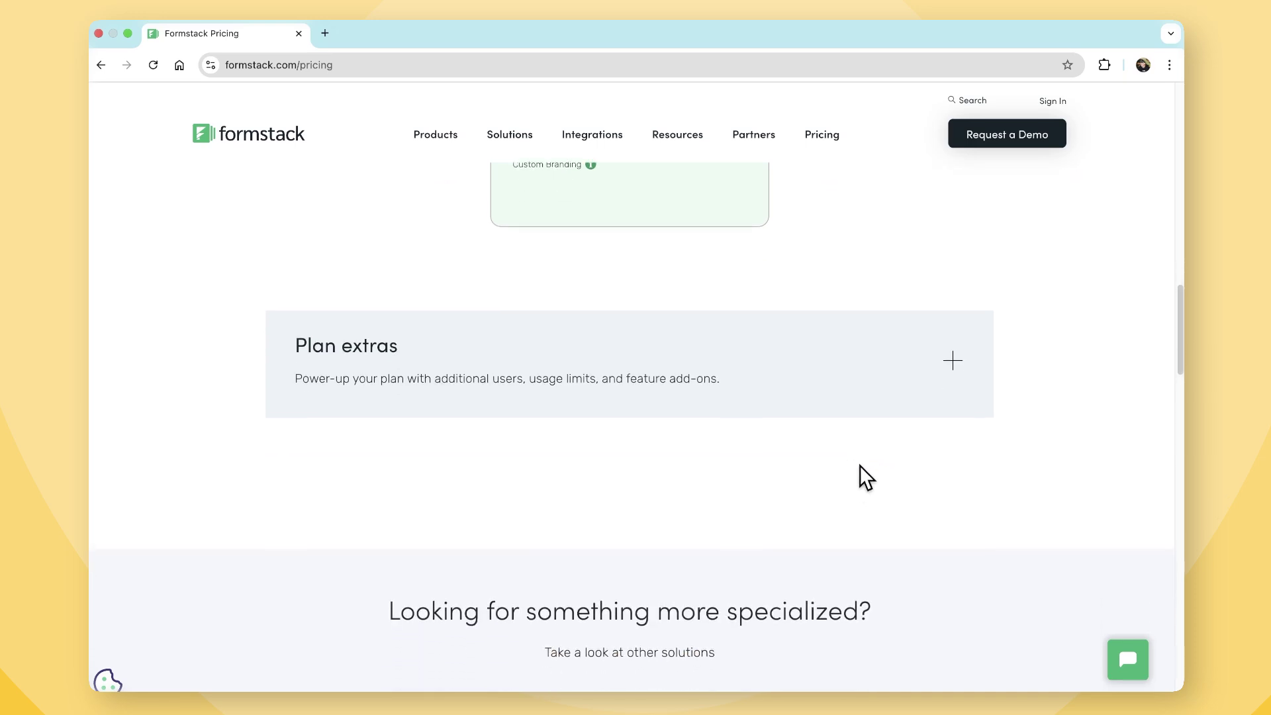
{"action": "left_click", "coordinate": [958, 374]}
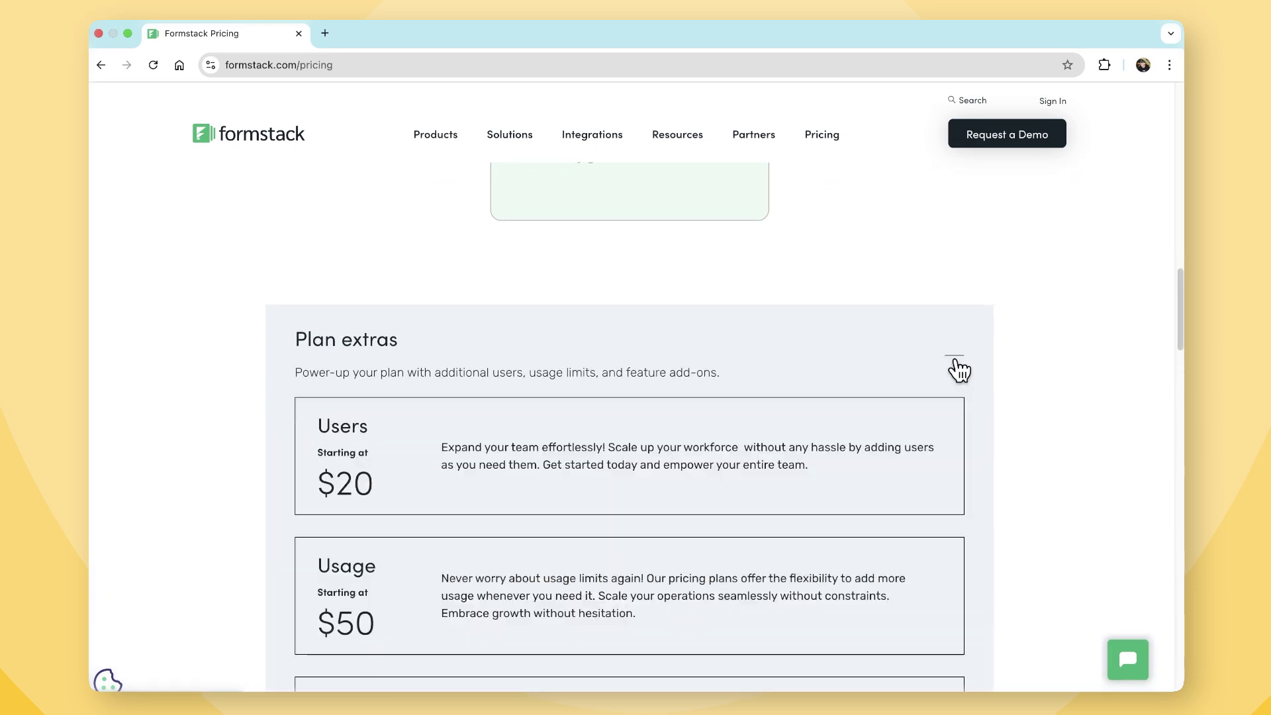
{"action": "scroll", "coordinate": [874, 440], "scroll_direction": "down", "scroll_amount": 3}
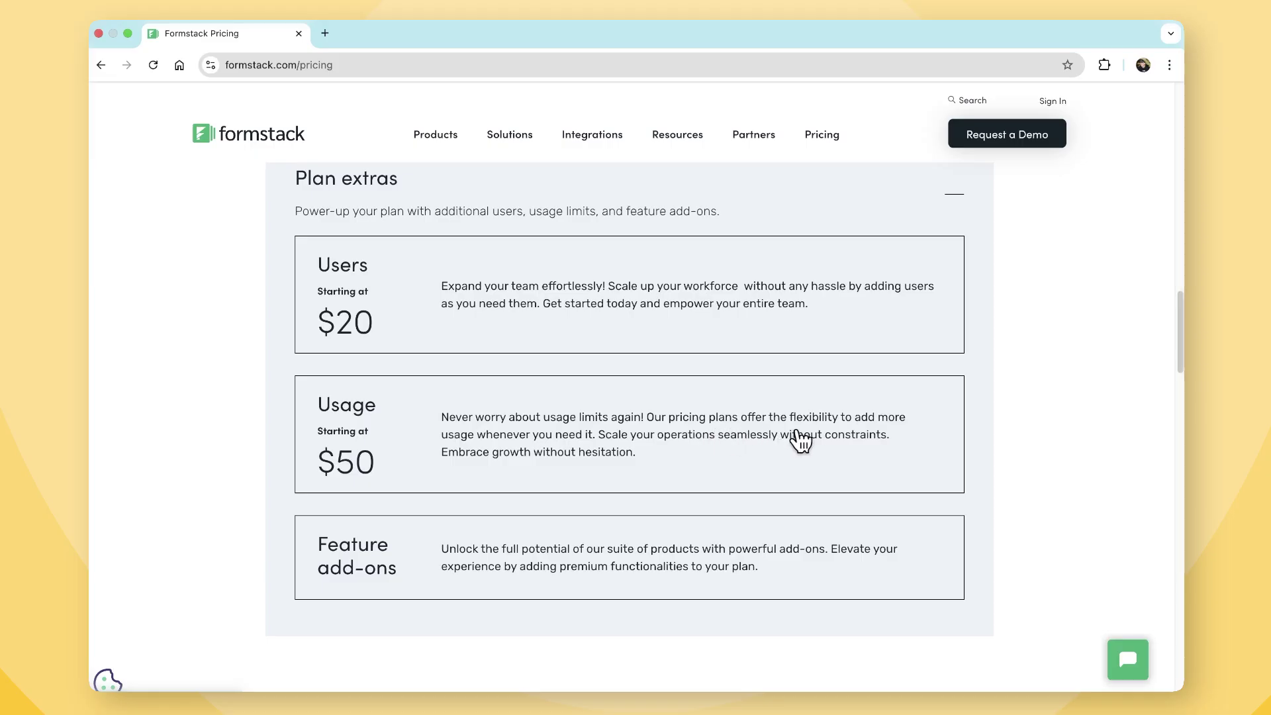
{"action": "scroll", "coordinate": [811, 439], "scroll_direction": "down", "scroll_amount": 6}
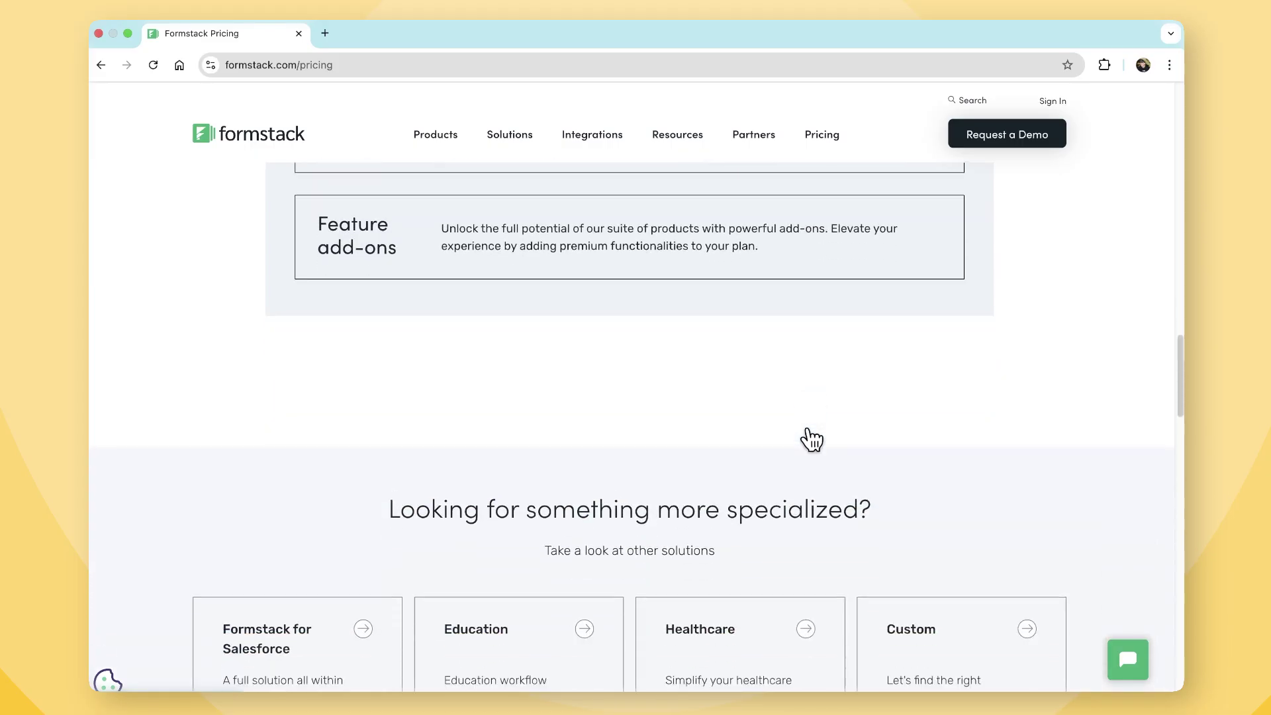
{"action": "scroll", "coordinate": [807, 437], "scroll_direction": "down", "scroll_amount": 2}
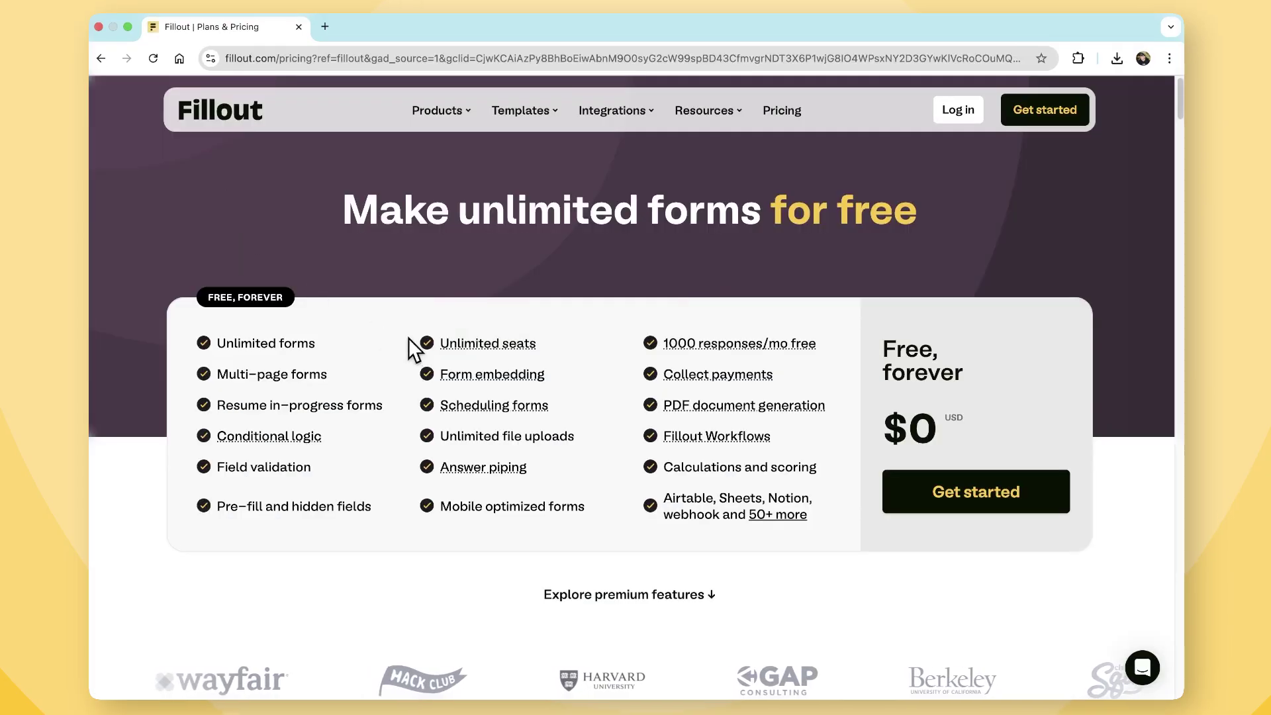
{"action": "mouse_move", "coordinate": [470, 355]}
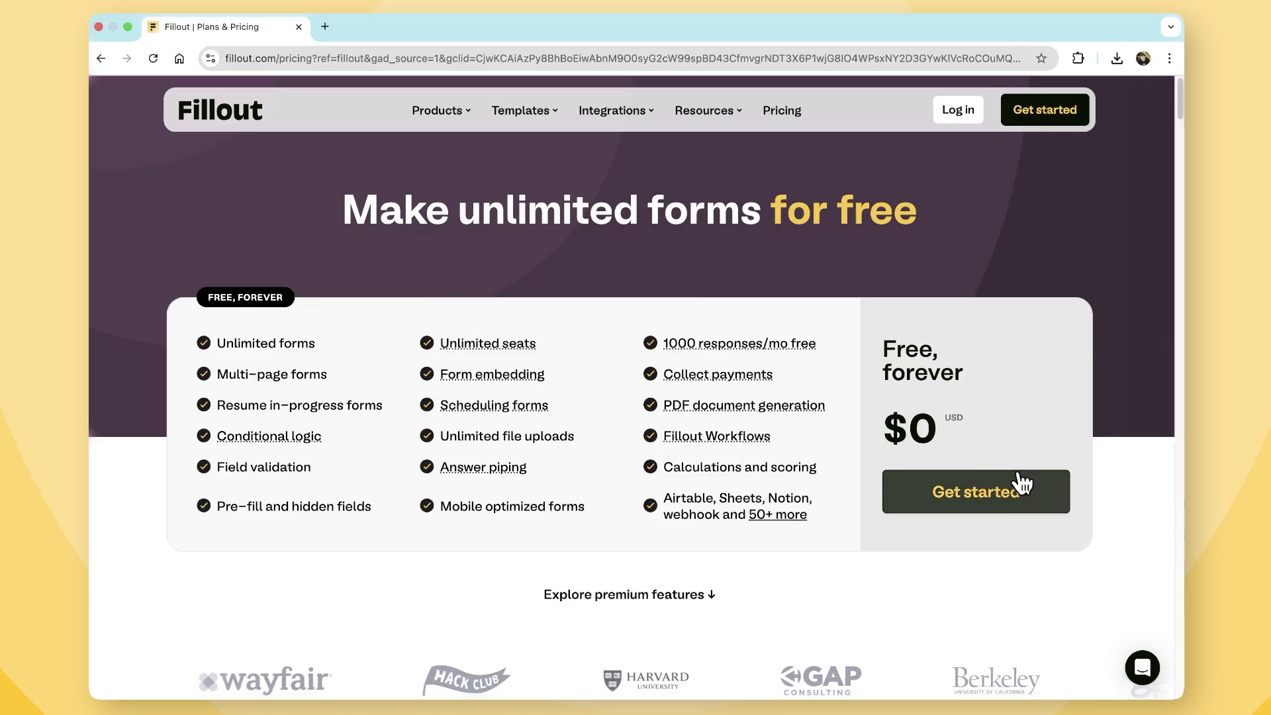
{"action": "scroll", "coordinate": [1041, 494], "scroll_direction": "down", "scroll_amount": 4}
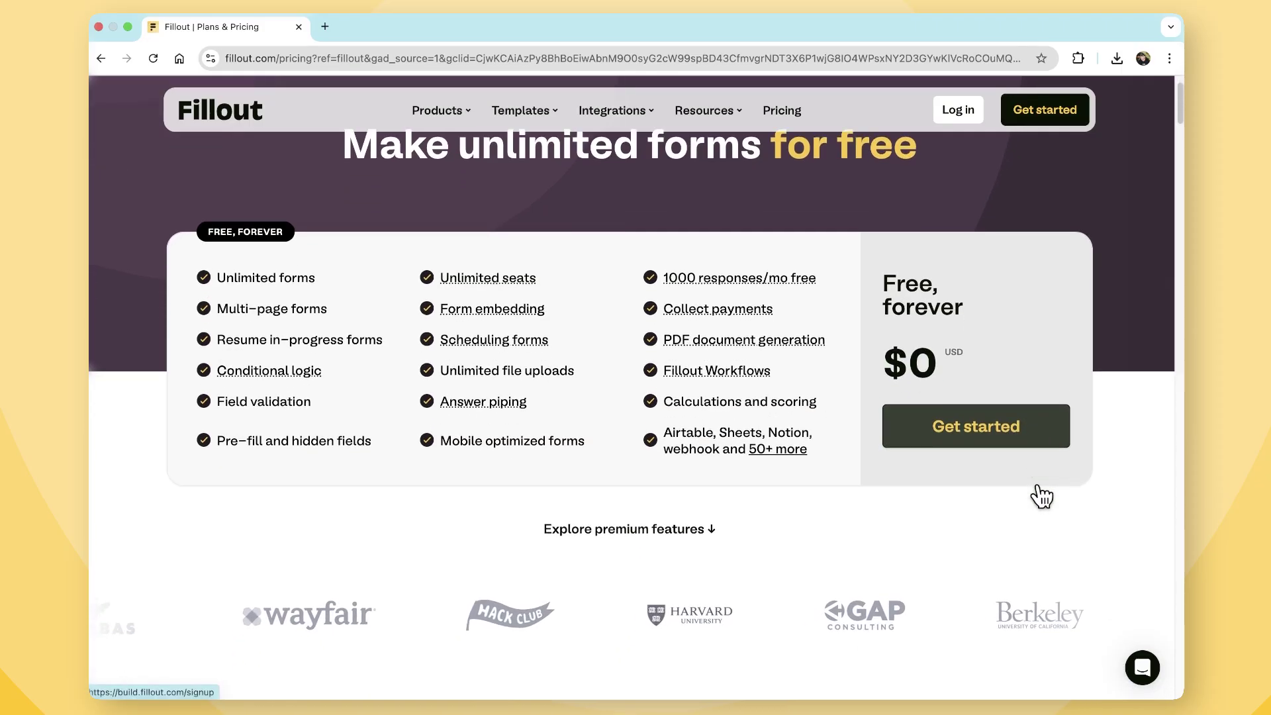
{"action": "scroll", "coordinate": [848, 515], "scroll_direction": "down", "scroll_amount": 3}
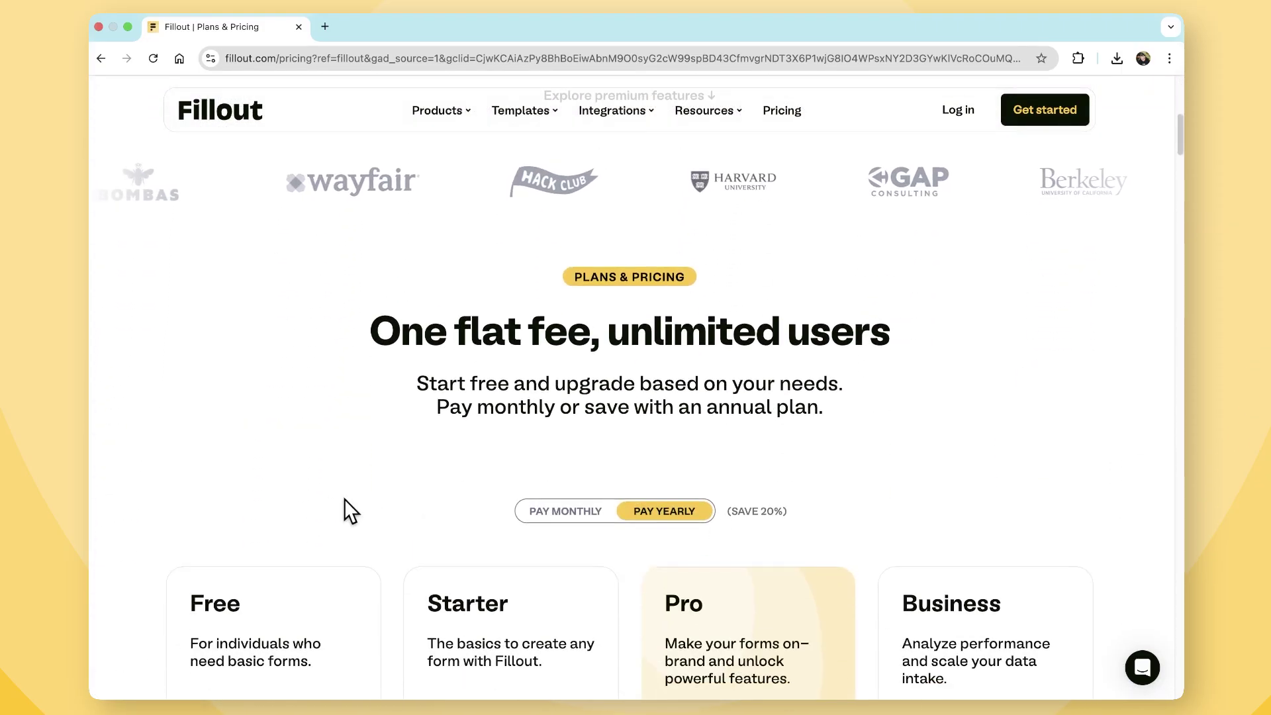
{"action": "scroll", "coordinate": [345, 499], "scroll_direction": "down", "scroll_amount": 7}
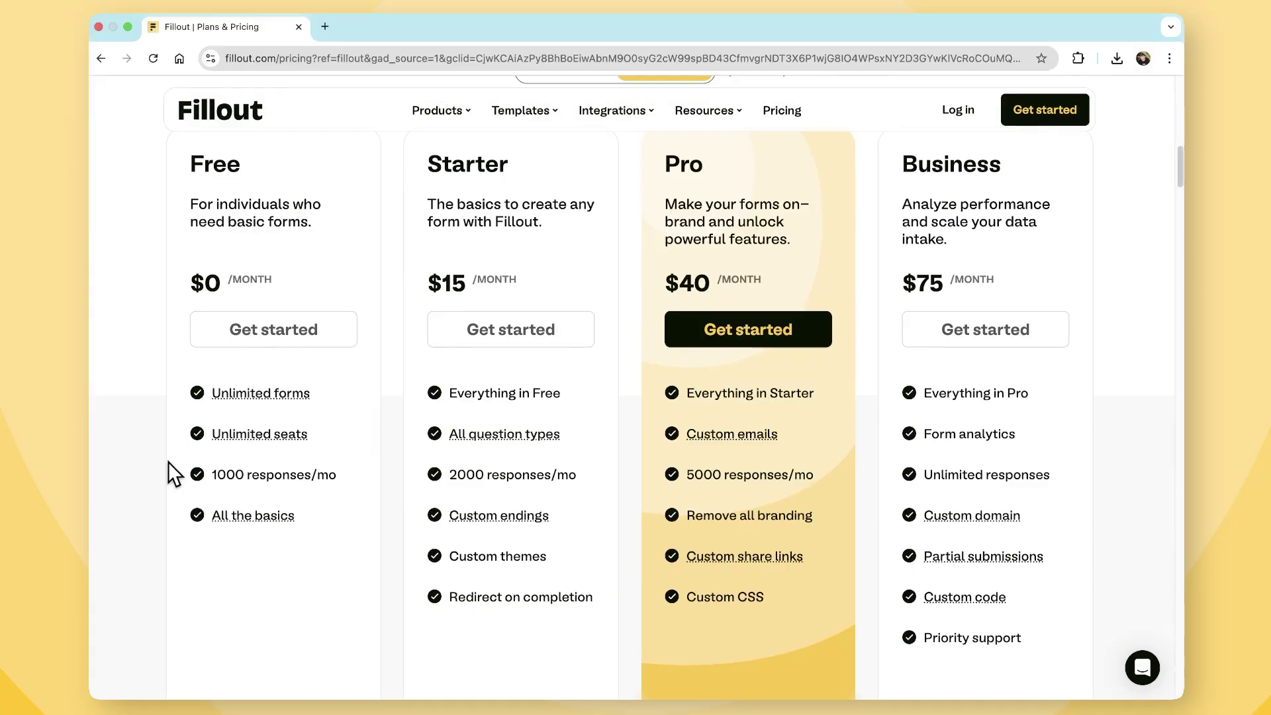
{"action": "scroll", "coordinate": [170, 464], "scroll_direction": "up", "scroll_amount": 1}
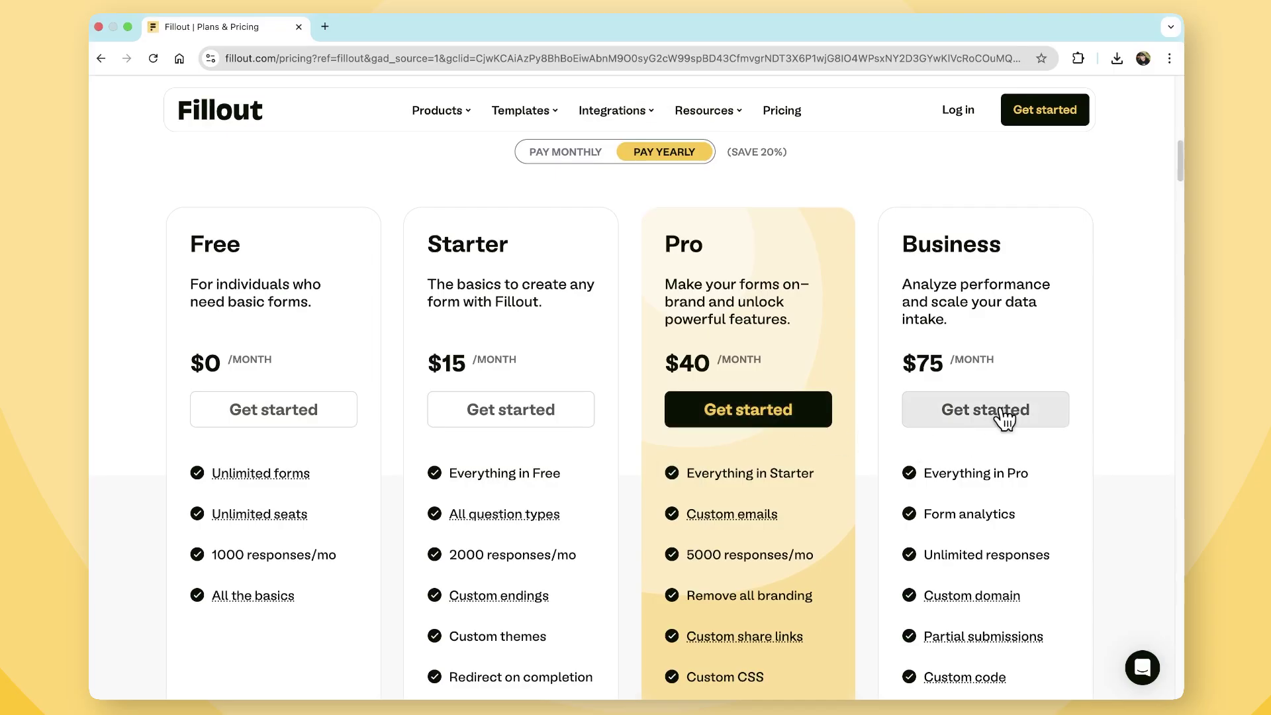
{"action": "scroll", "coordinate": [1001, 415], "scroll_direction": "down", "scroll_amount": 5}
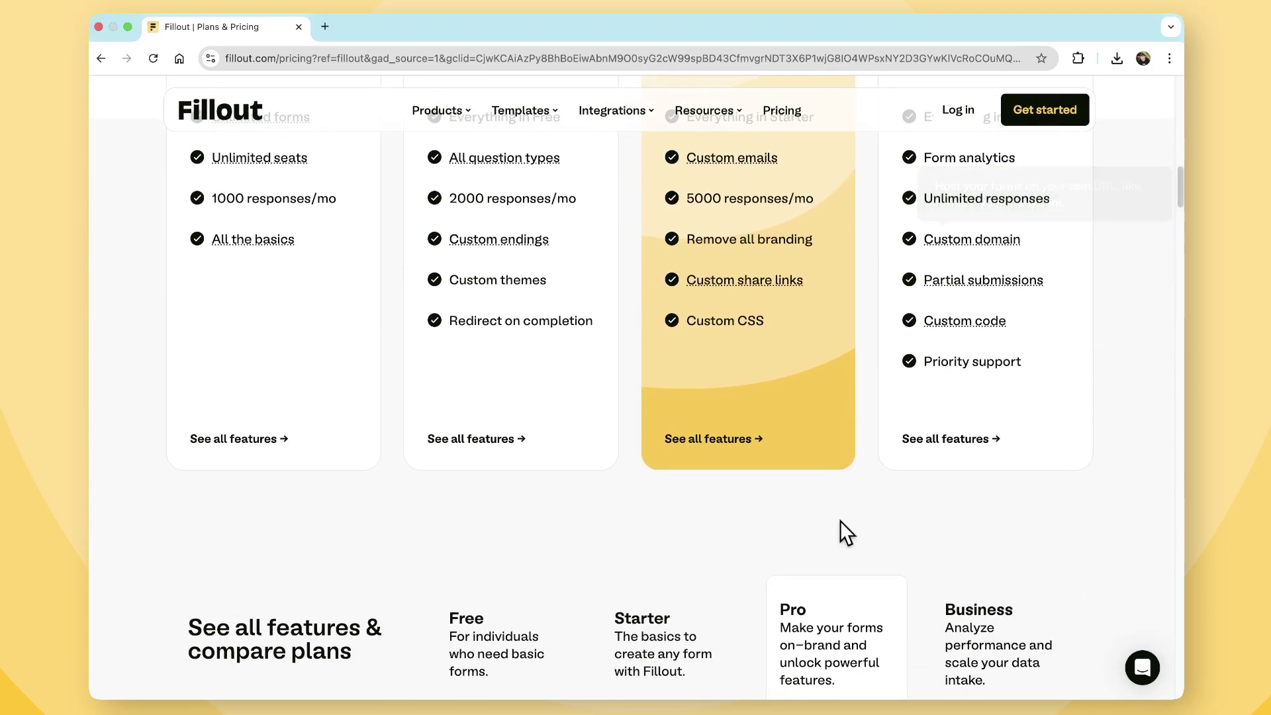
{"action": "scroll", "coordinate": [571, 605], "scroll_direction": "down", "scroll_amount": 5}
{"action": "scroll", "coordinate": [568, 599], "scroll_direction": "down", "scroll_amount": 2}
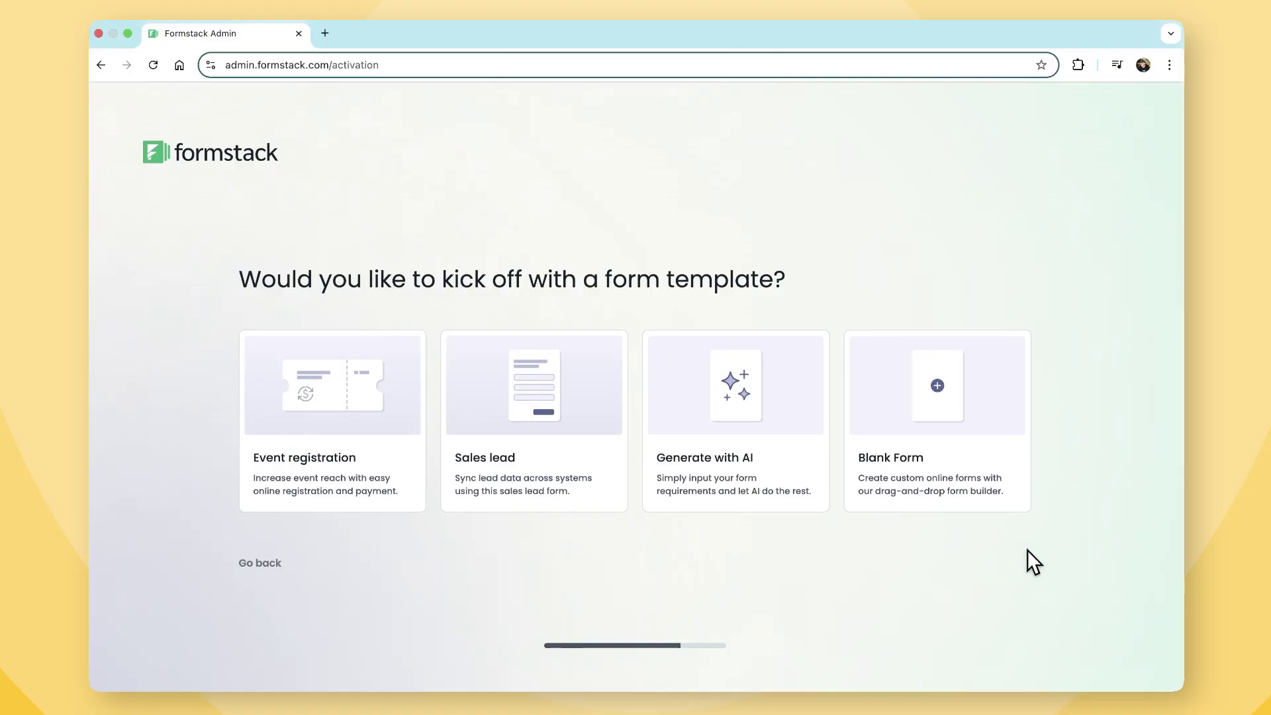
{"action": "mouse_move", "coordinate": [627, 498]}
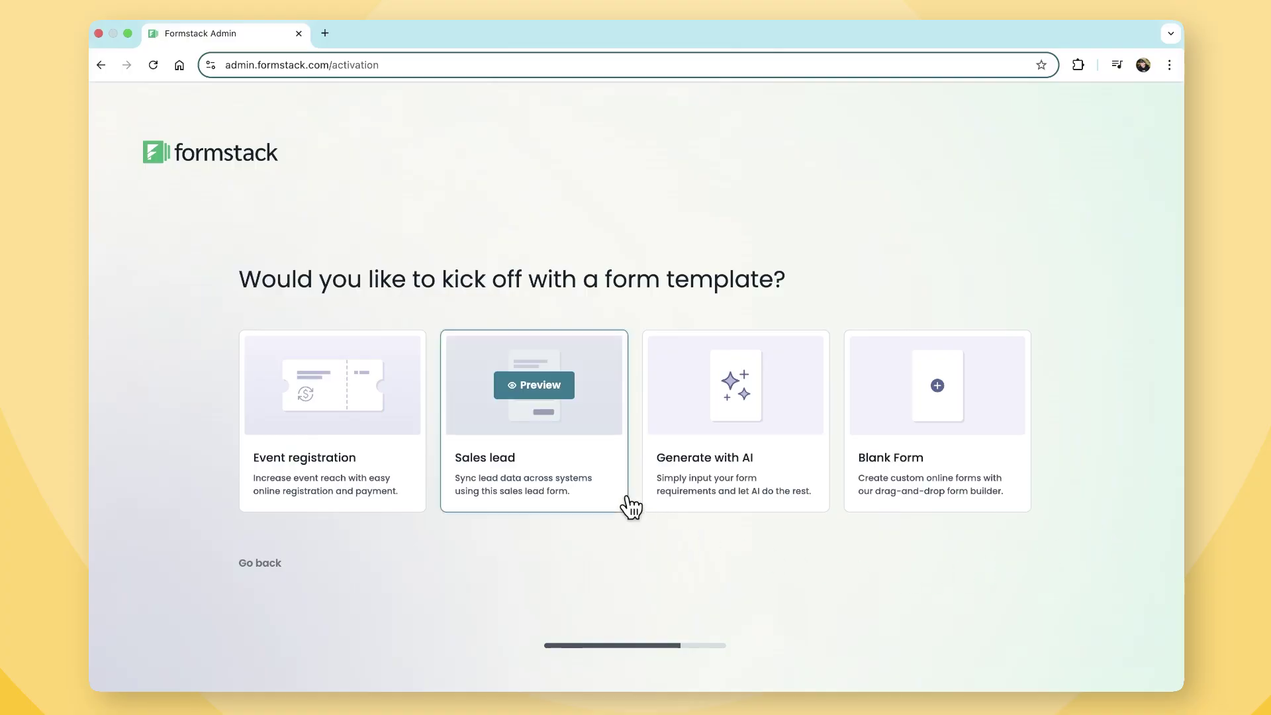
- Preview the Sales lead template and scroll through its fields down to Submit
{"action": "left_click", "coordinate": [575, 464]}
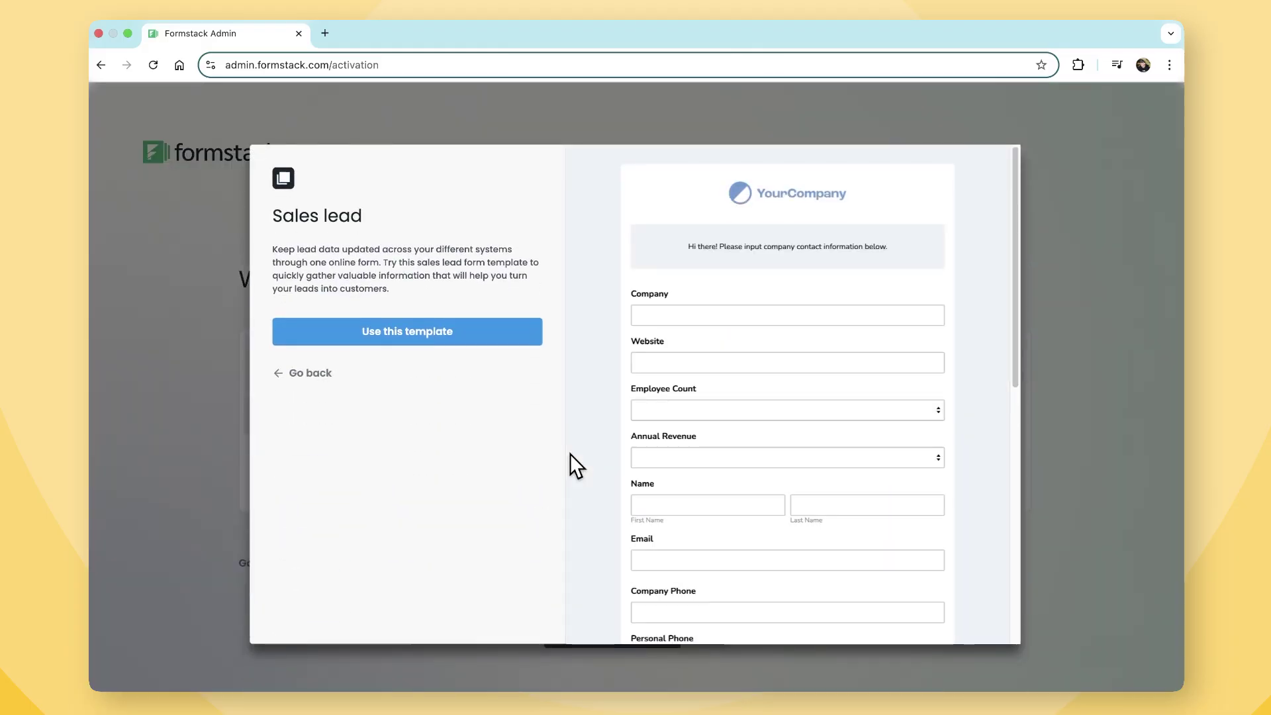
{"action": "scroll", "coordinate": [791, 542], "scroll_direction": "down", "scroll_amount": 6}
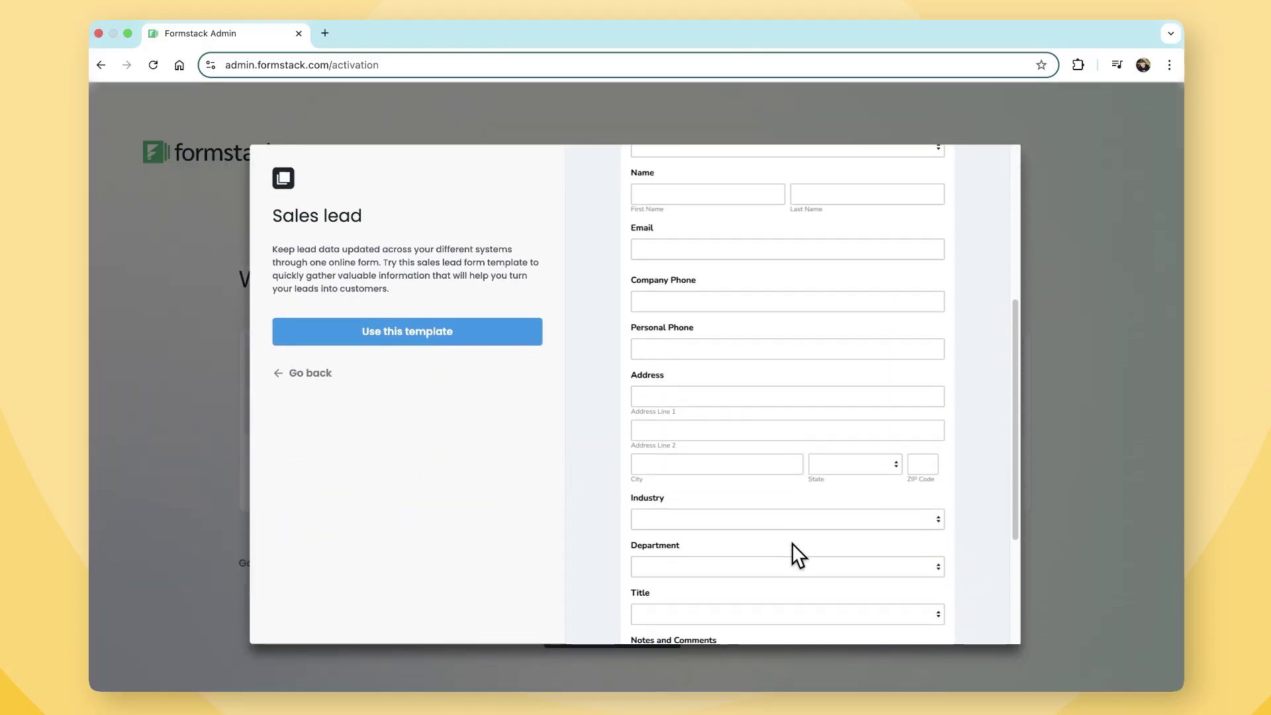
{"action": "scroll", "coordinate": [792, 543], "scroll_direction": "down", "scroll_amount": 2}
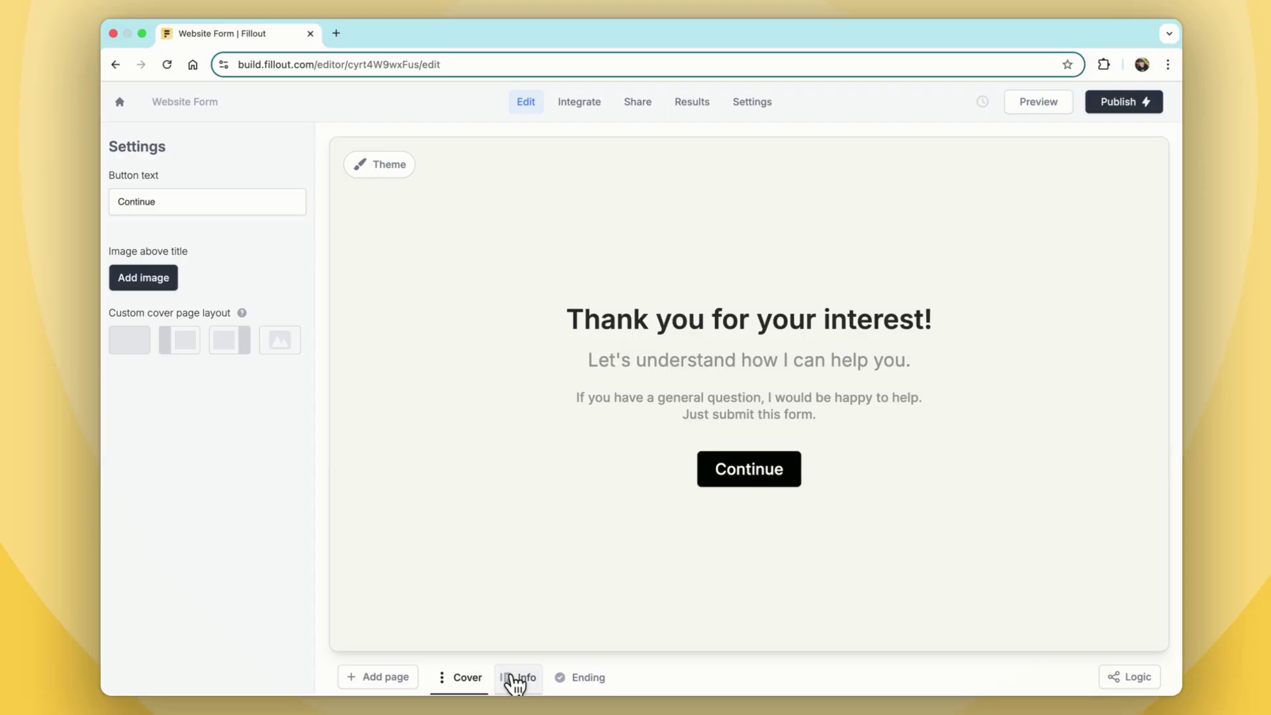
- Add a 'Hi' heading with the Full Name answer, plus a 'How did you hear about us?' short answer
{"action": "left_click", "coordinate": [516, 678]}
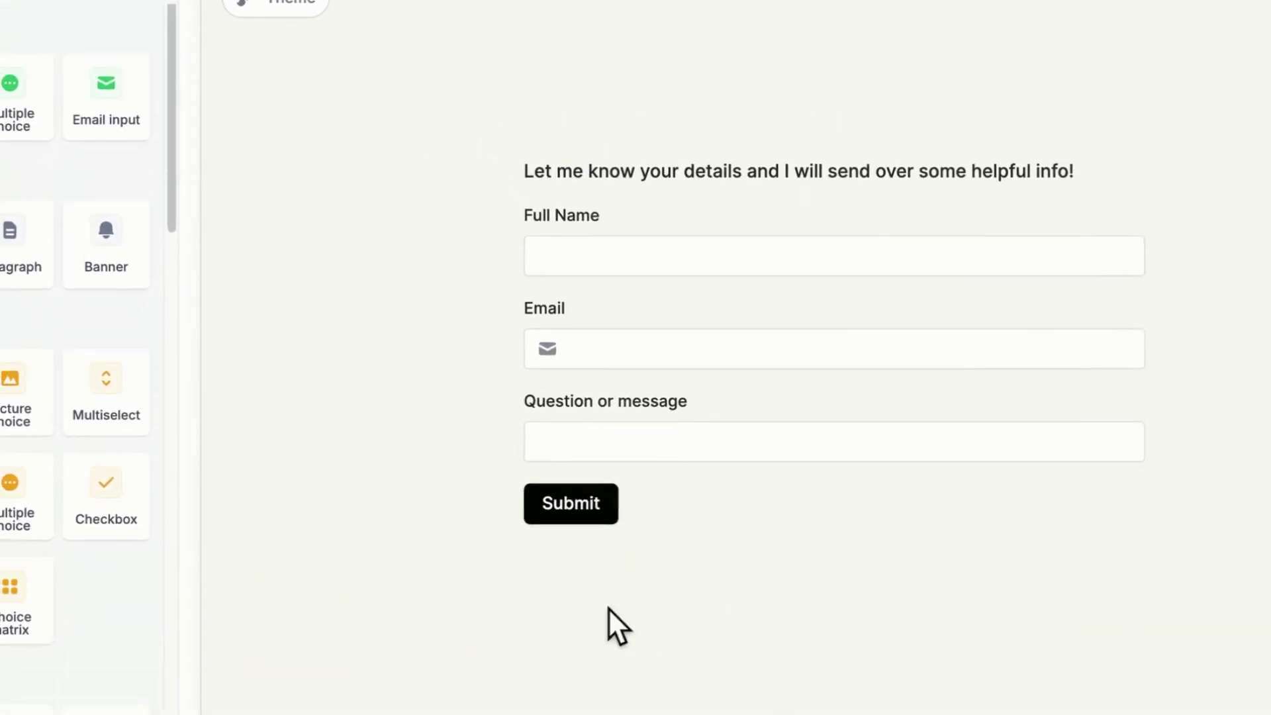
{"action": "left_click_drag", "start_coordinate": [37, 276], "coordinate": [594, 240]}
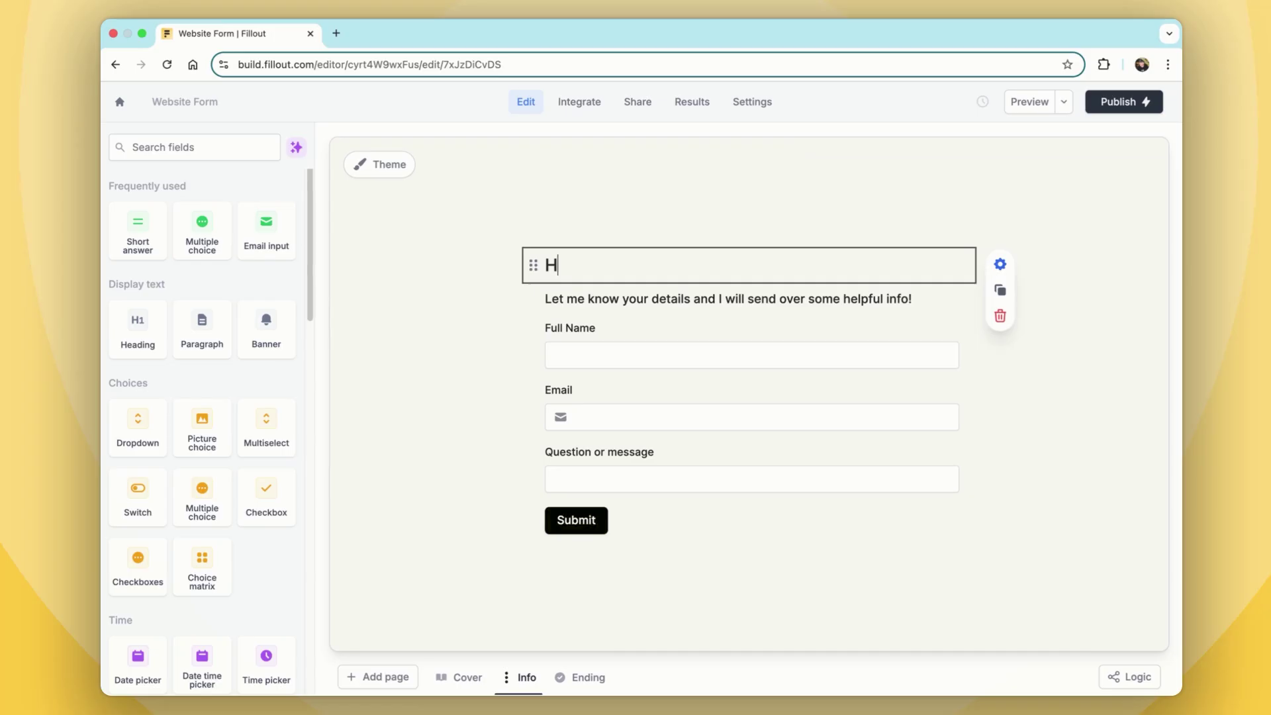
{"action": "type", "text": "Hi @"}
{"action": "type", "text": "name"}
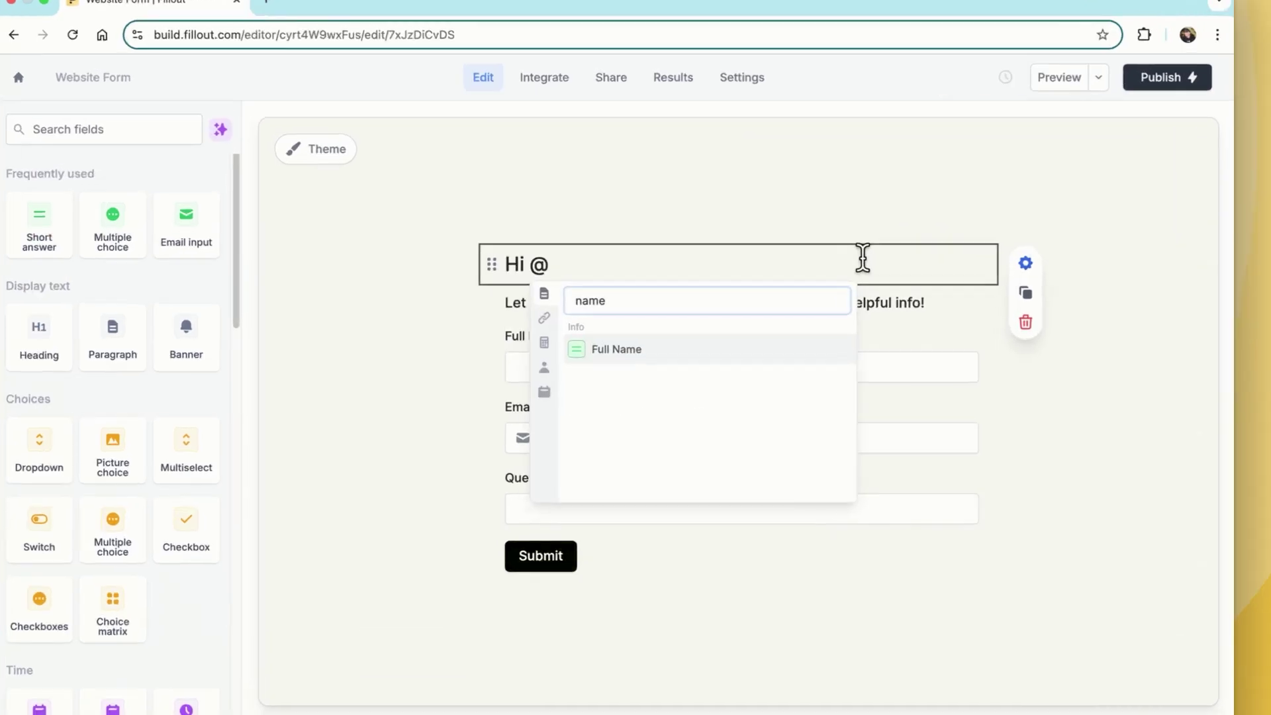
{"action": "left_click", "coordinate": [795, 339]}
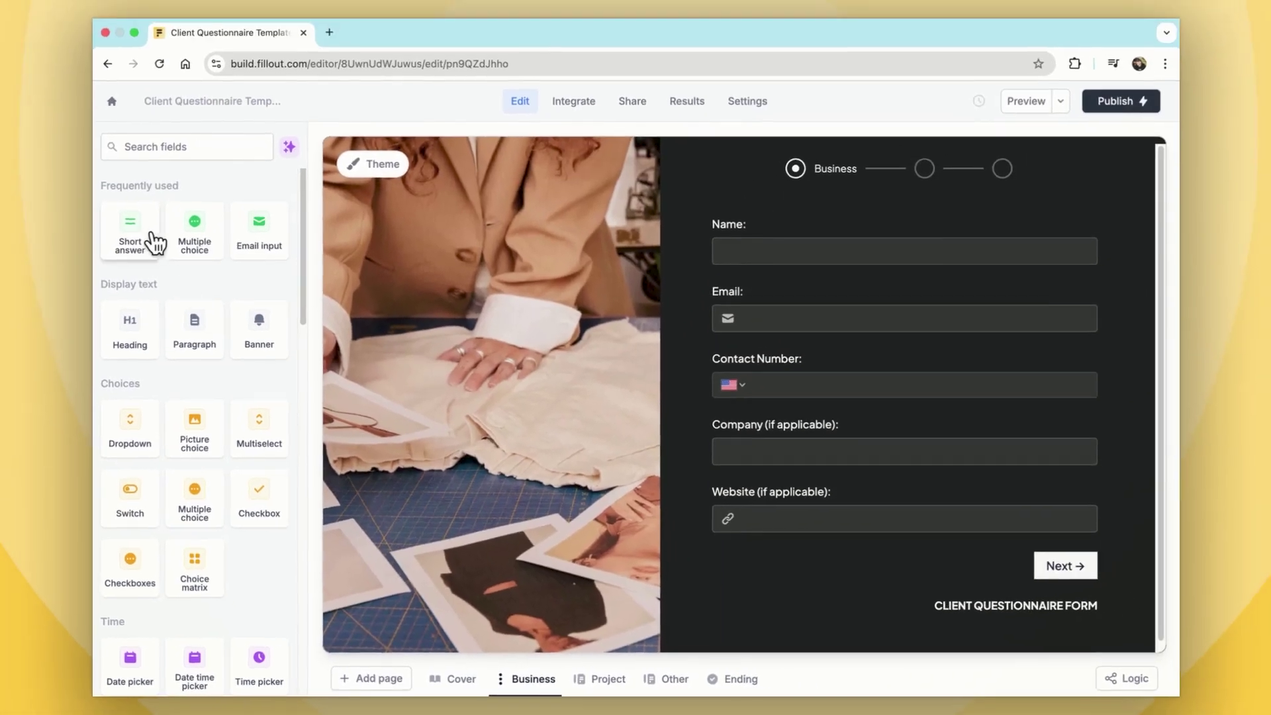
{"action": "left_click_drag", "start_coordinate": [119, 241], "coordinate": [749, 283]}
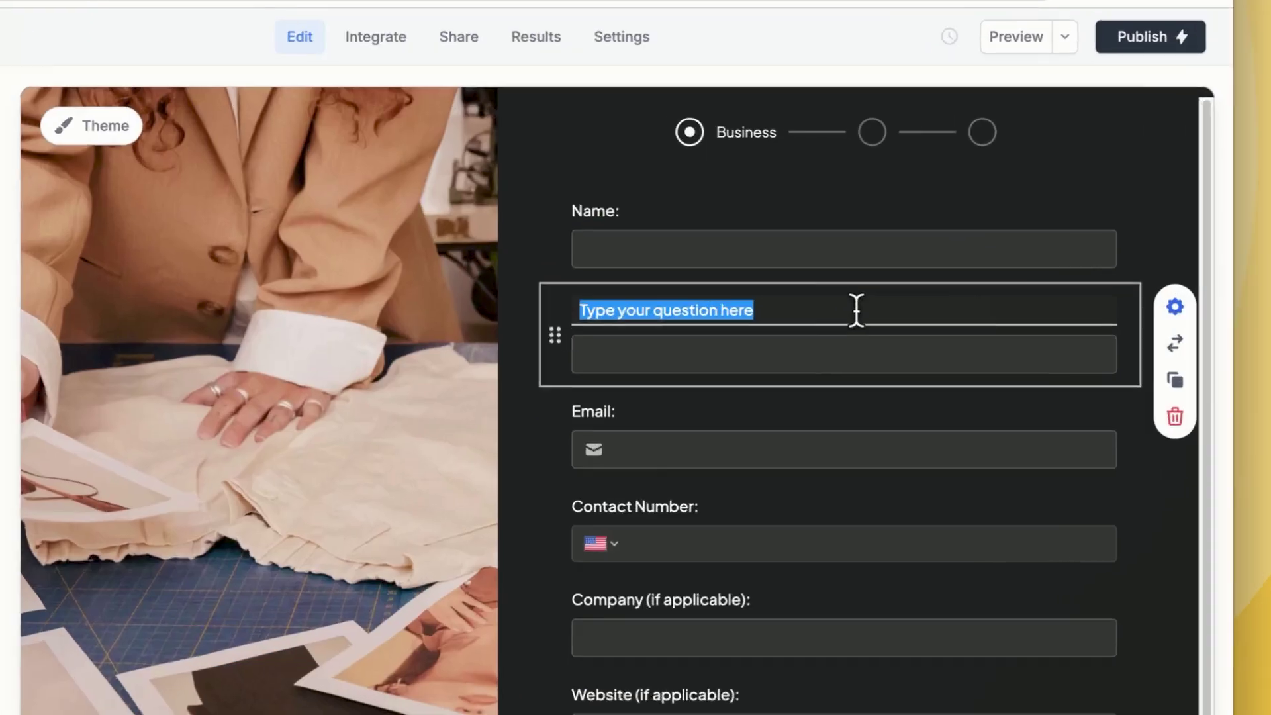
{"action": "type", "text": "How did you he"}
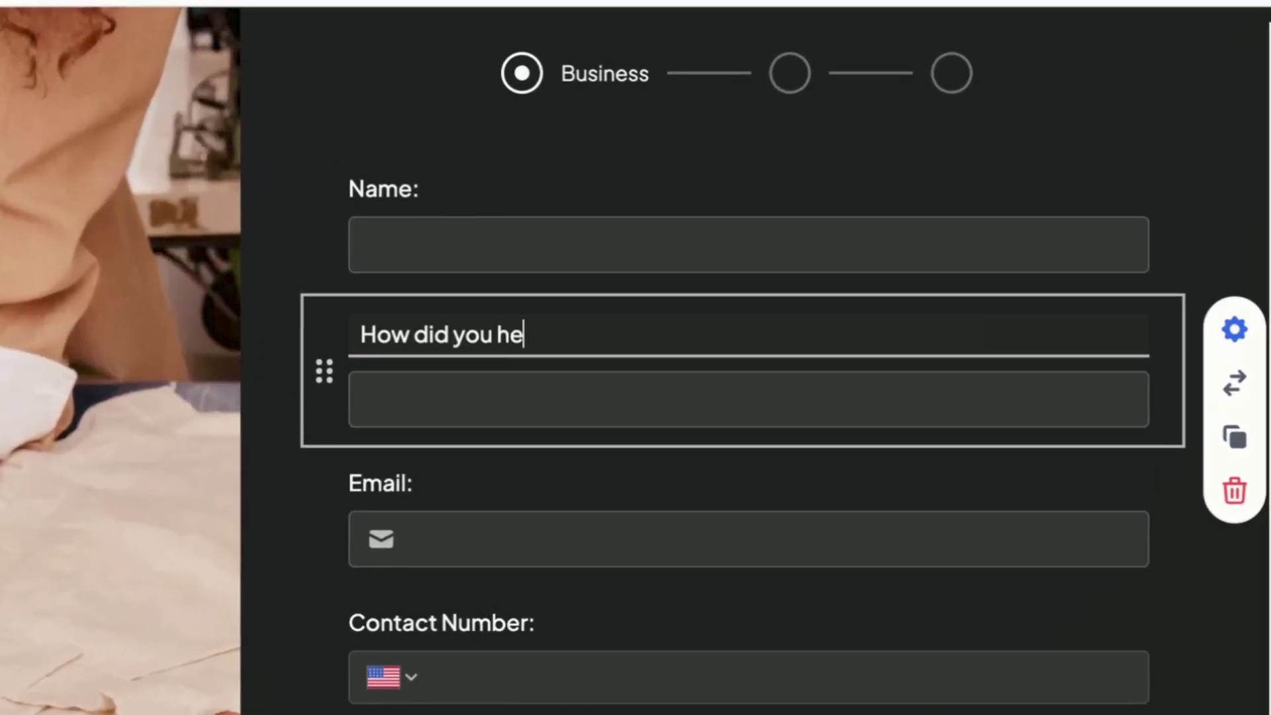
{"action": "type", "text": "ar about us?"}
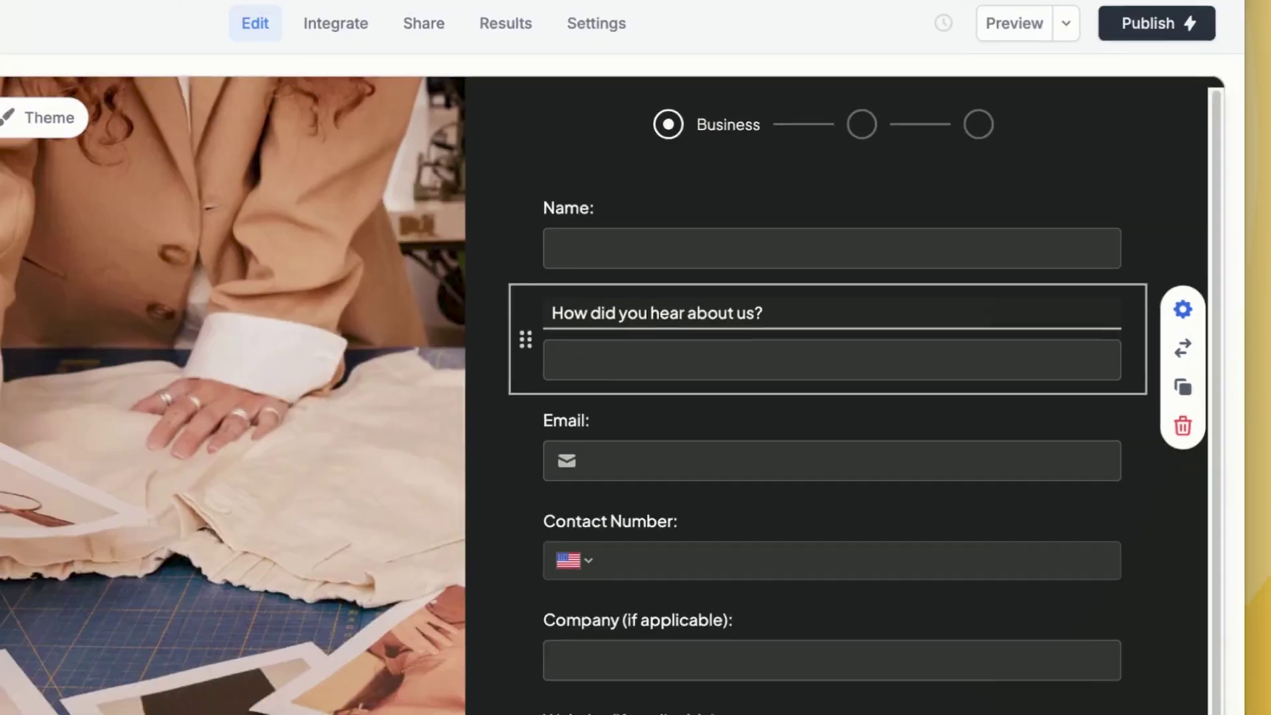